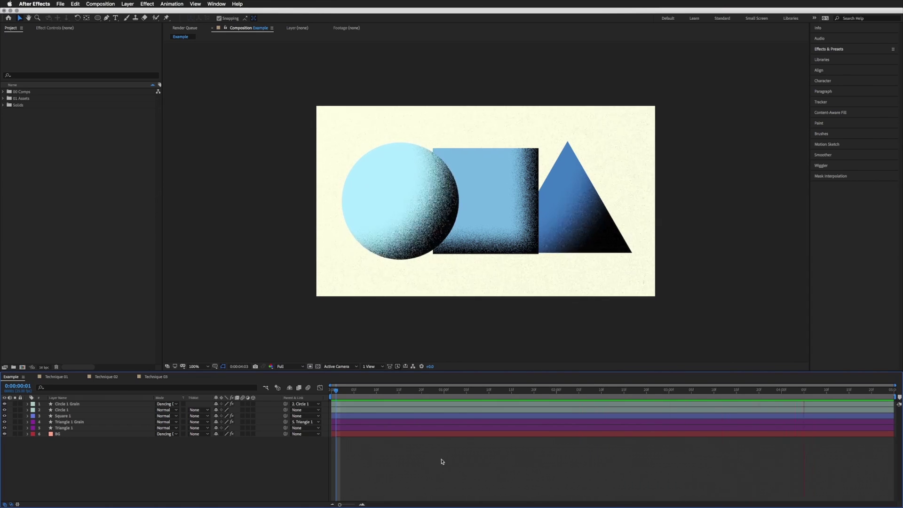
Switch to the Technique 01 composition and select the blue Circle 1 layer.
click(56, 377)
click(41, 406)
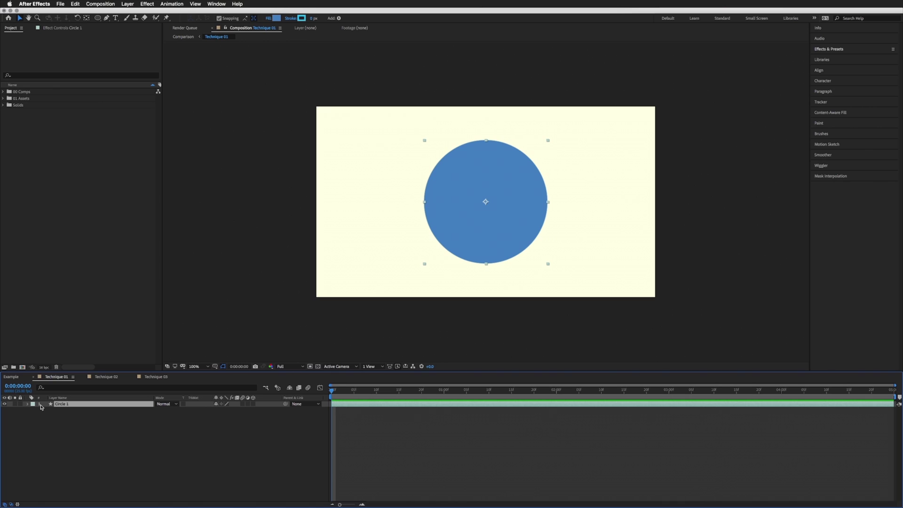
click(64, 424)
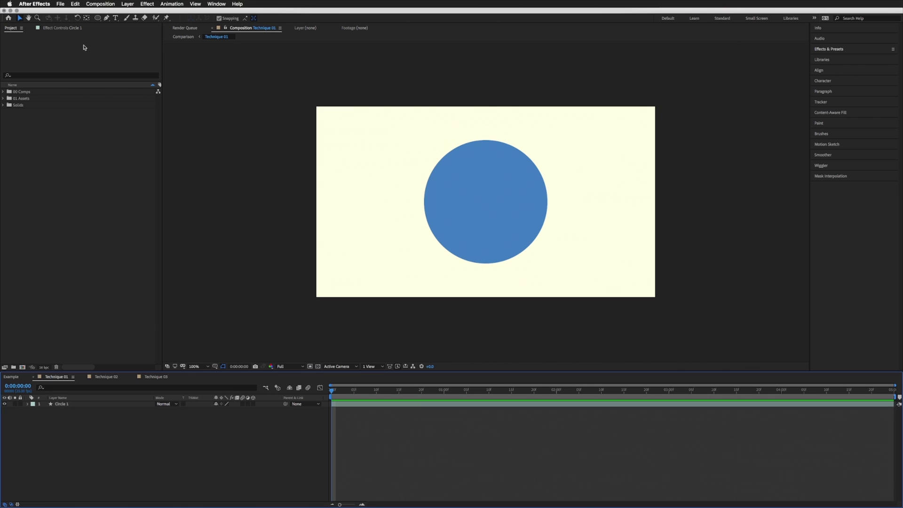
click(98, 18)
drag(329, 83, 642, 312)
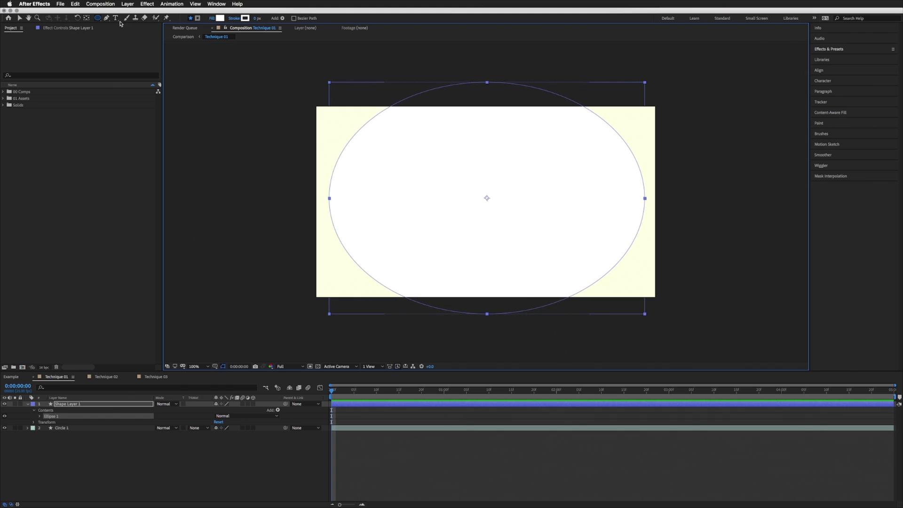
click(132, 4)
click(132, 4)
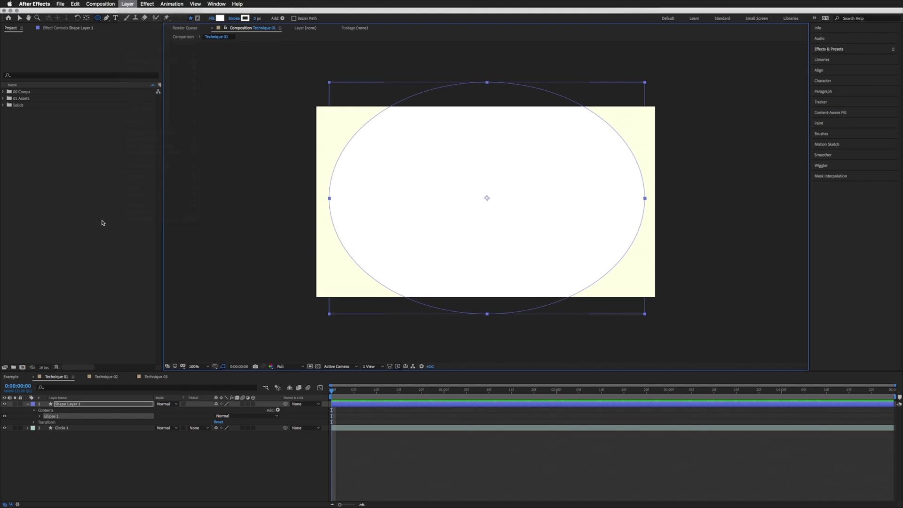
click(82, 404)
key(Delete)
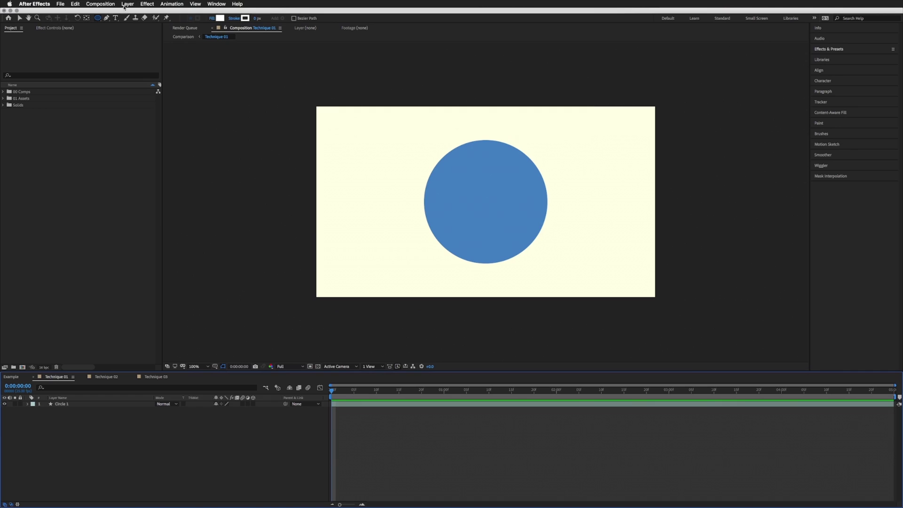
Create a full-frame solid named Grain coloured pure black (000000) above Circle 1.
click(128, 5)
mouse_move(132, 12)
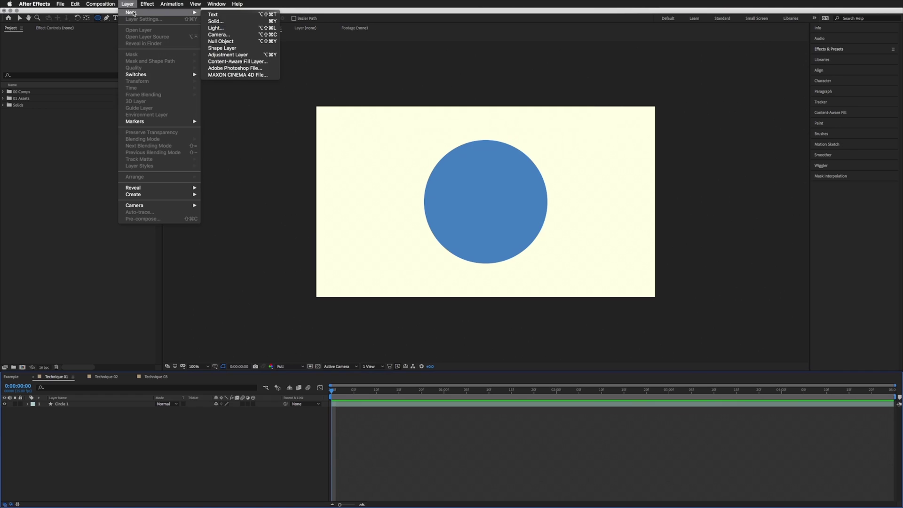
click(232, 22)
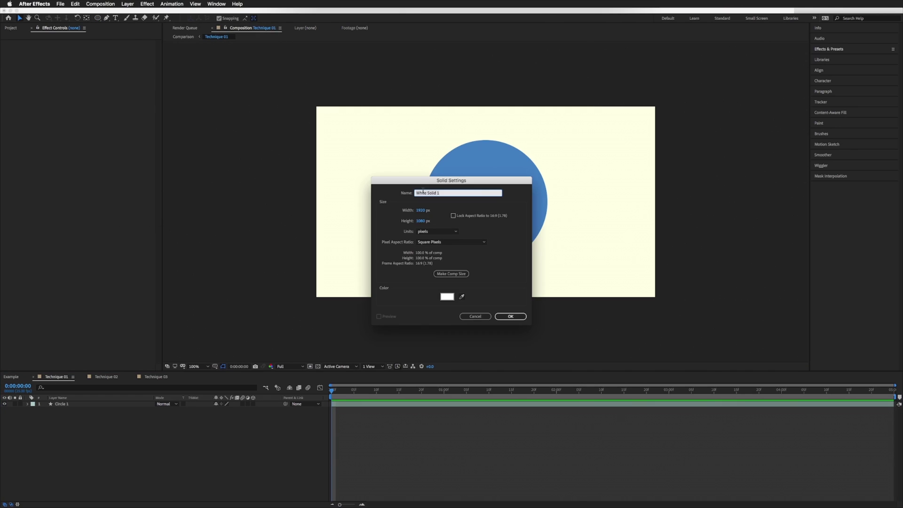
text(Grain)
click(447, 296)
drag(153, 351, 140, 380)
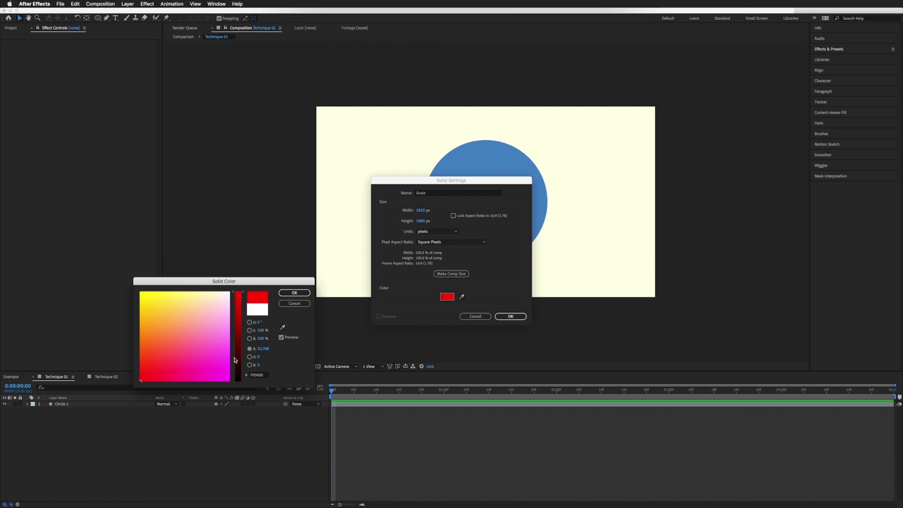
drag(234, 360, 244, 437)
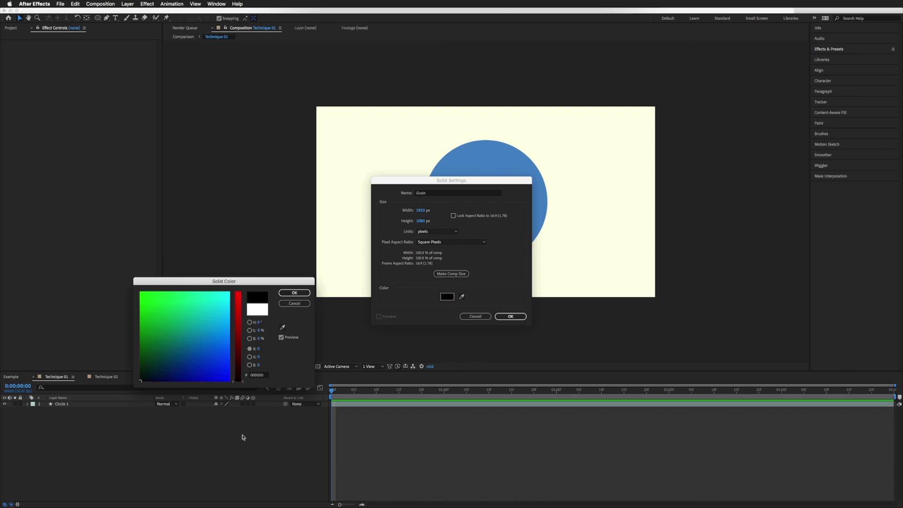
click(295, 294)
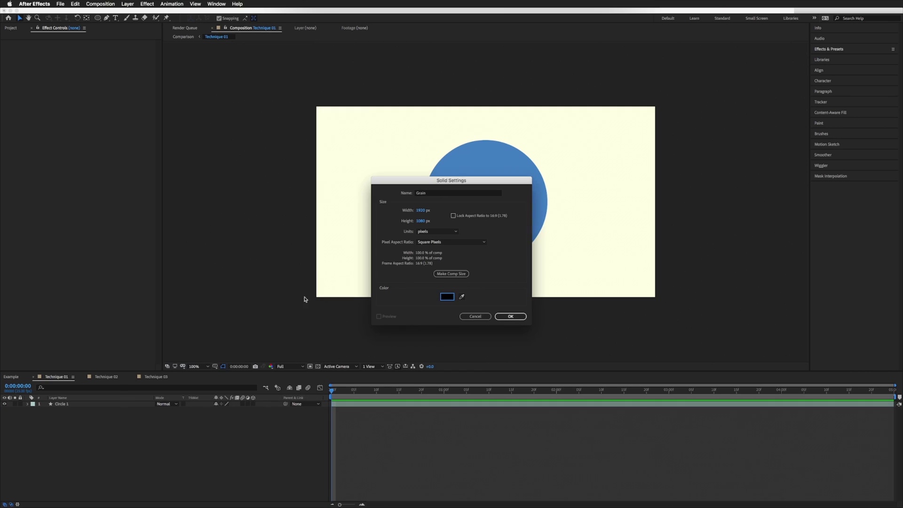
click(500, 318)
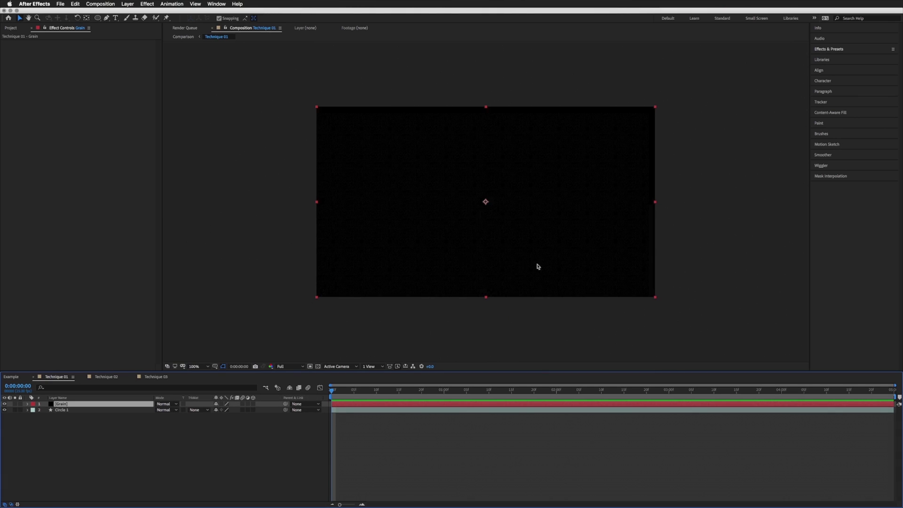
Apply Set Matte to Grain with Take Matte From Layer set to 2. Circle 1.
click(842, 47)
click(842, 58)
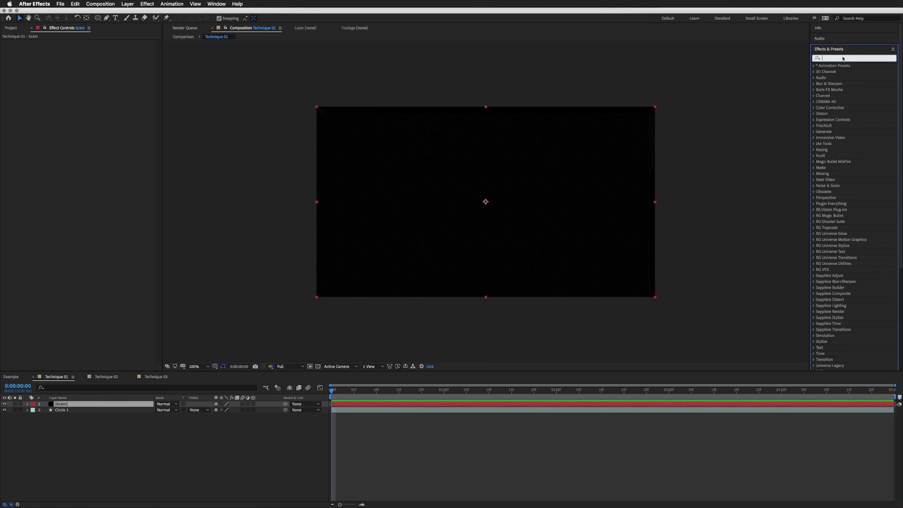
text(set ma)
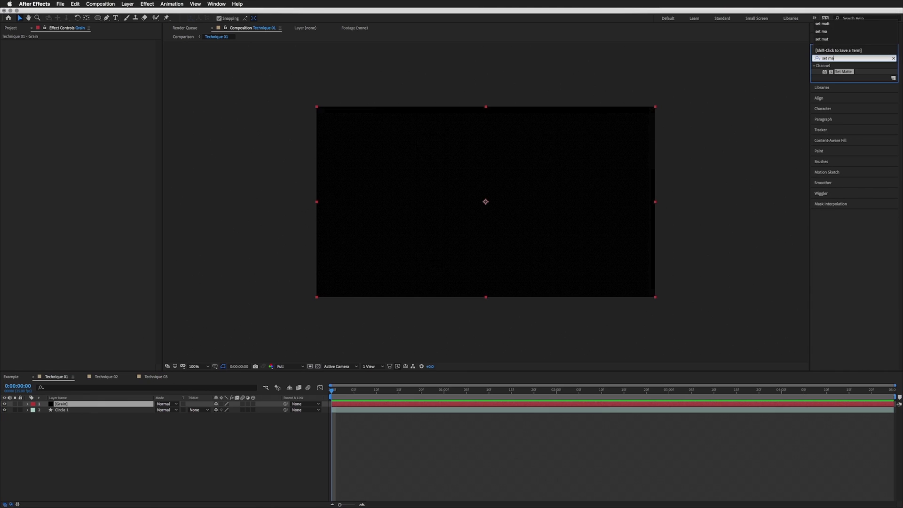
text(tte)
drag(851, 74, 61, 407)
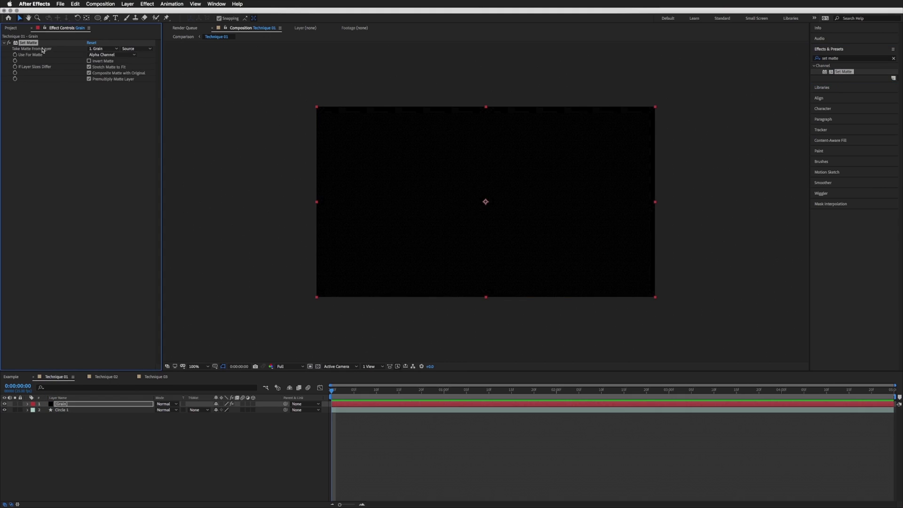
click(108, 49)
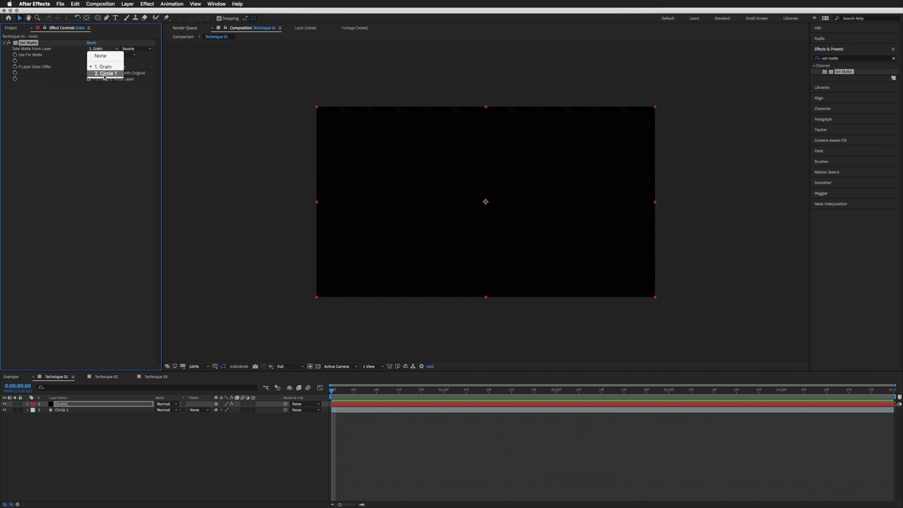
click(108, 73)
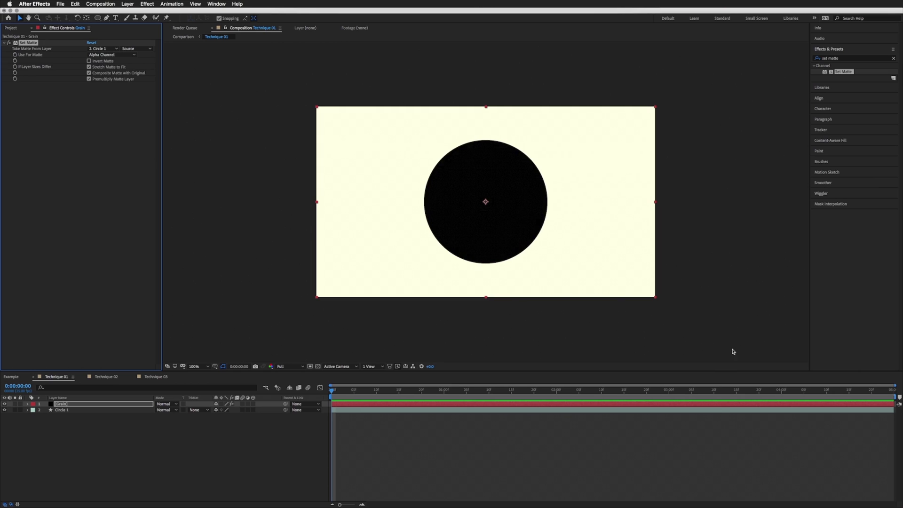
Draw an elliptical Mask 1 on Grain, invert it, and nudge it up-left into a crescent.
click(61, 404)
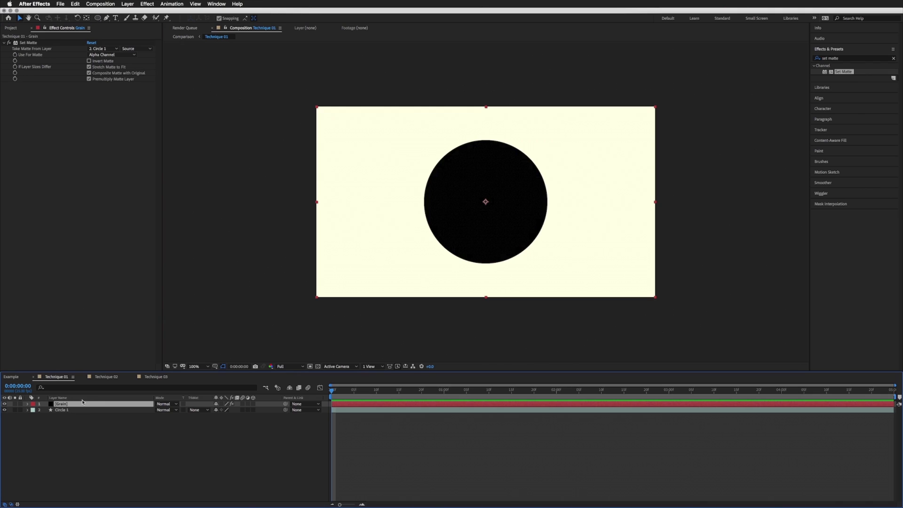
click(98, 18)
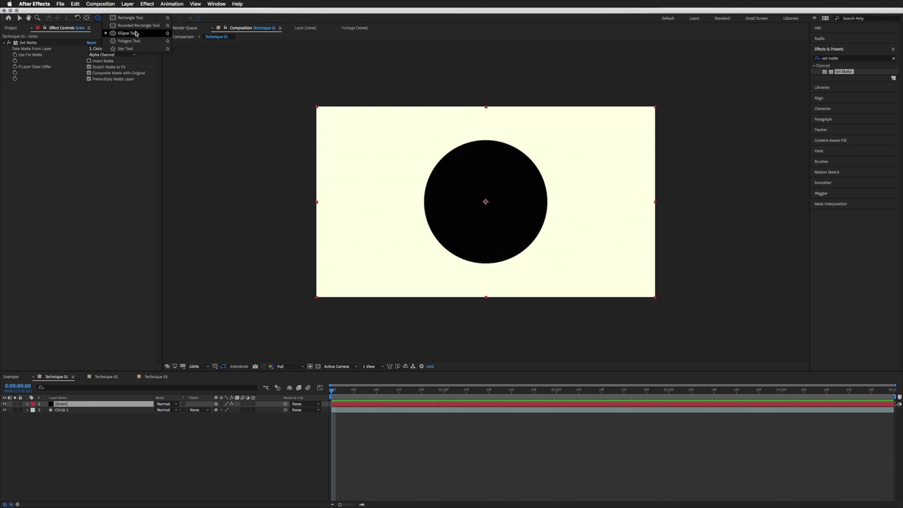
click(139, 34)
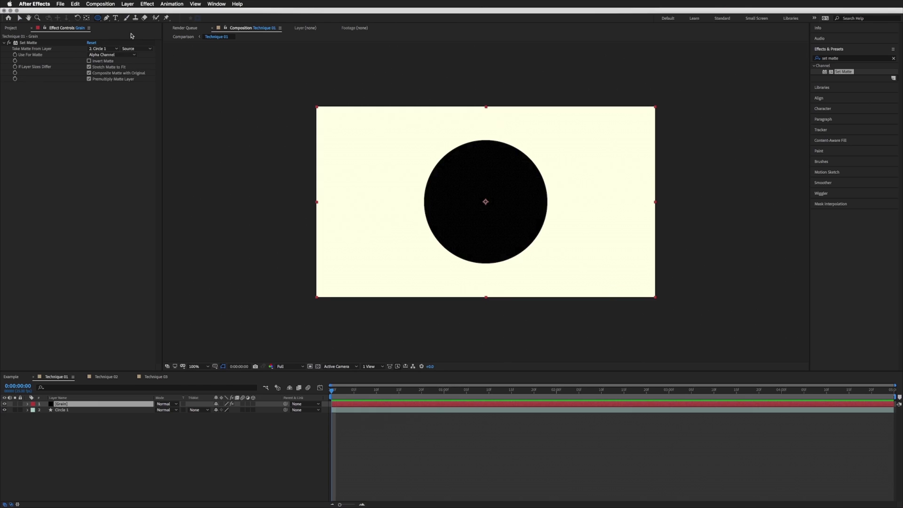
click(67, 411)
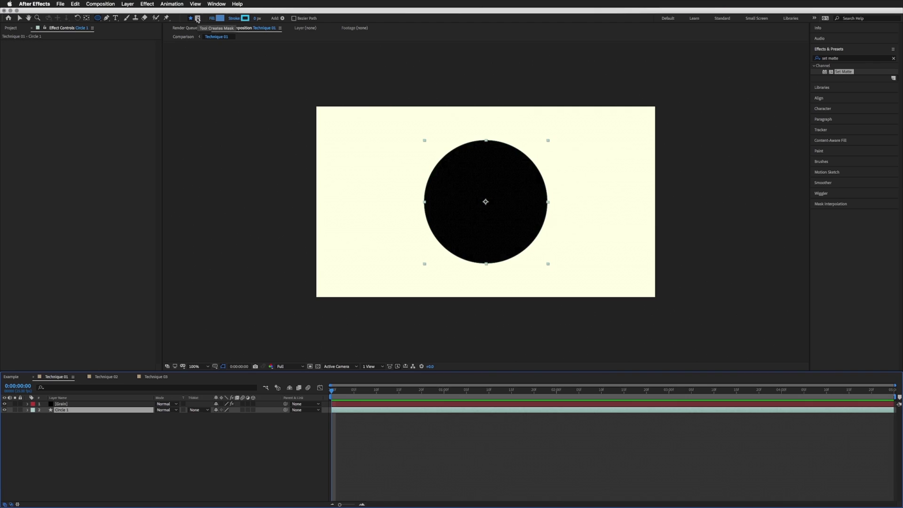
click(64, 404)
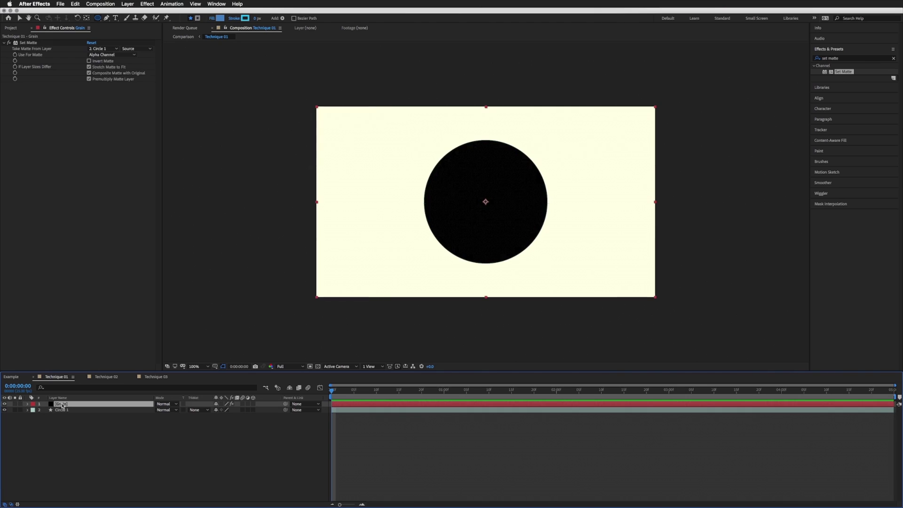
drag(371, 107, 531, 254)
key(v)
drag(530, 187, 531, 174)
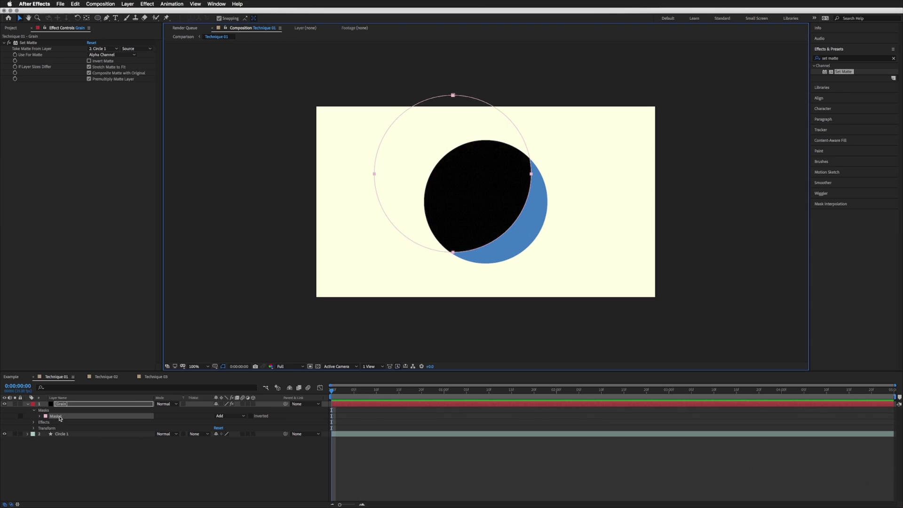
click(250, 417)
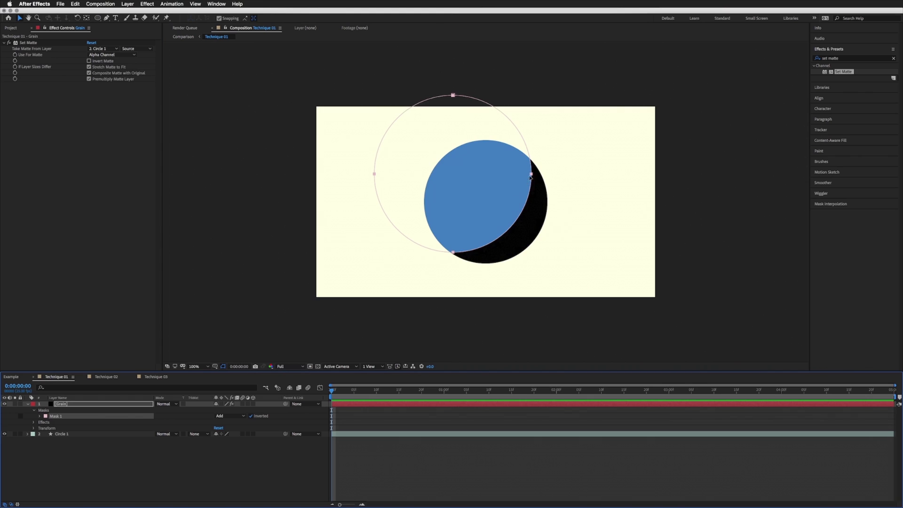
drag(531, 176, 523, 169)
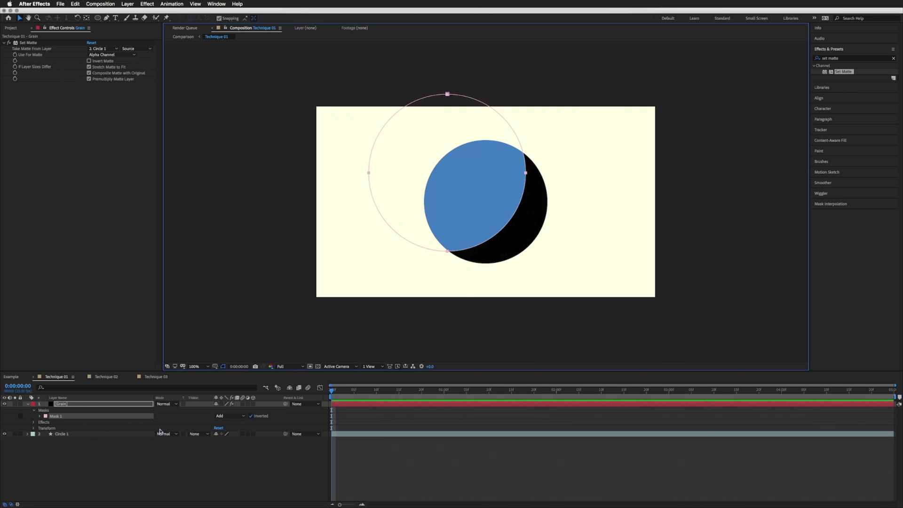
Set the Grain layer's blending mode to Dancing Dissolve.
click(170, 406)
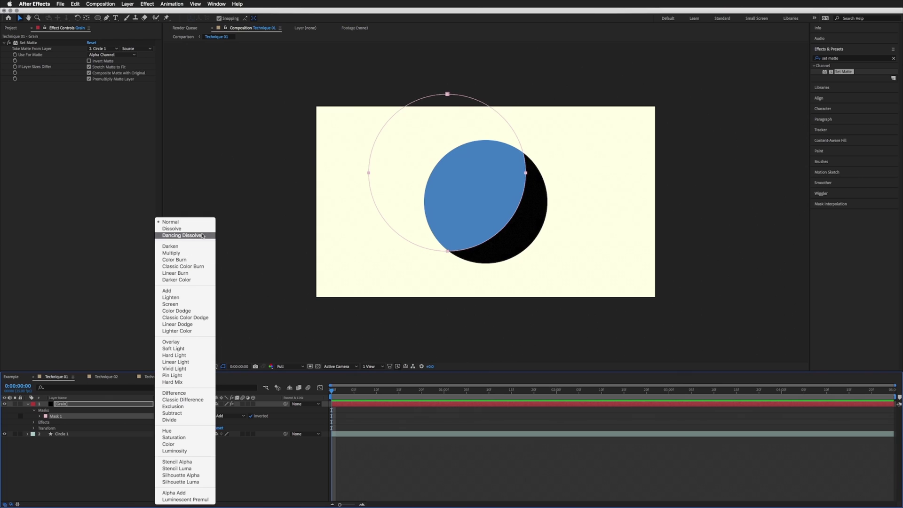
click(203, 236)
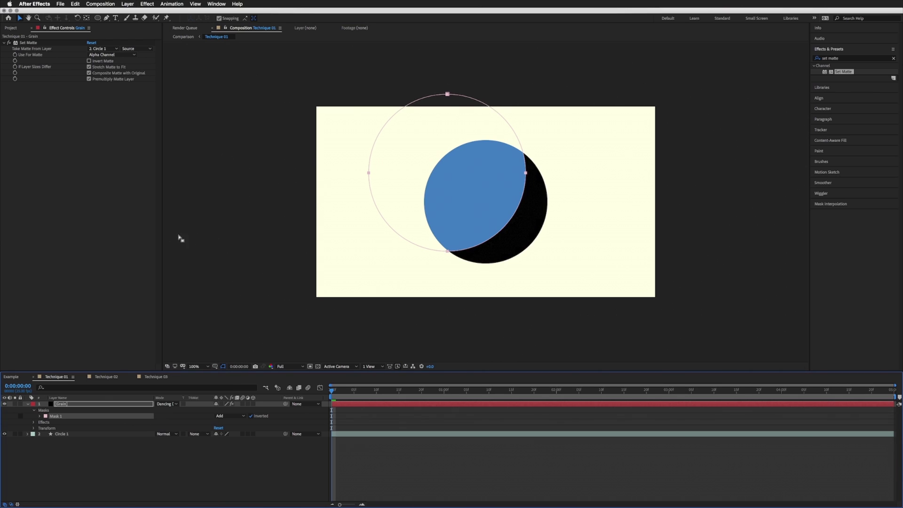
click(524, 166)
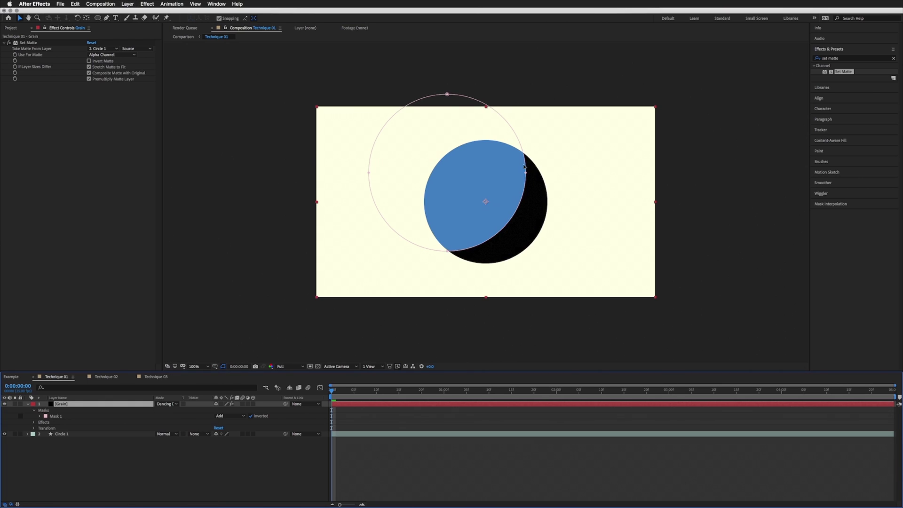
Raise Mask 1's feather on Grain to 129 pixels for a soft grainy shadow.
click(40, 416)
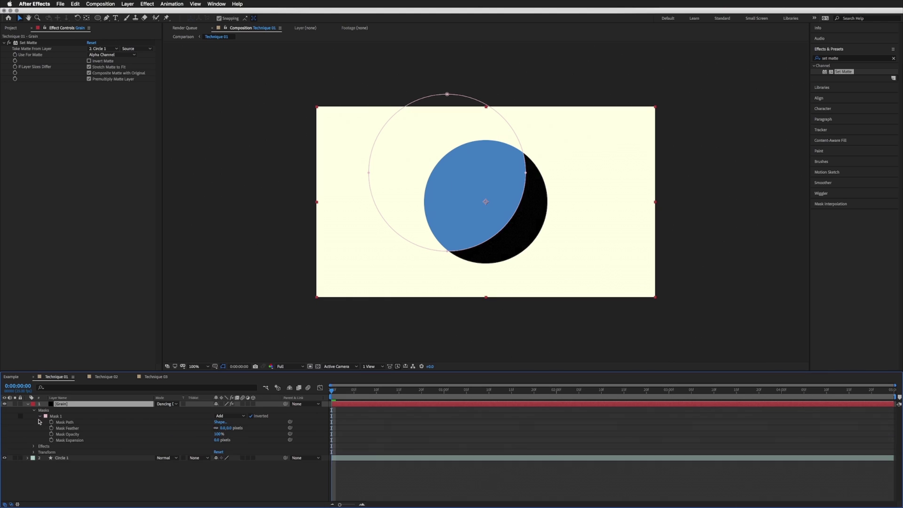
click(68, 430)
drag(222, 428, 258, 422)
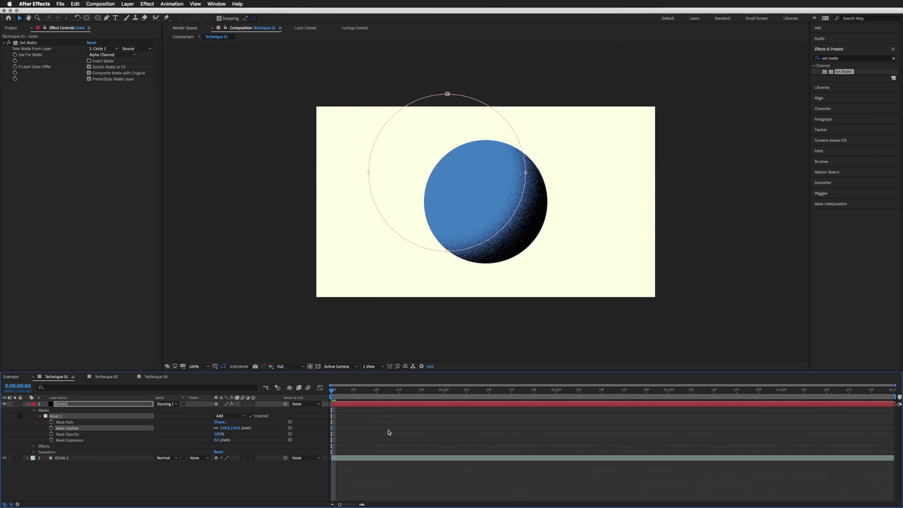
click(388, 429)
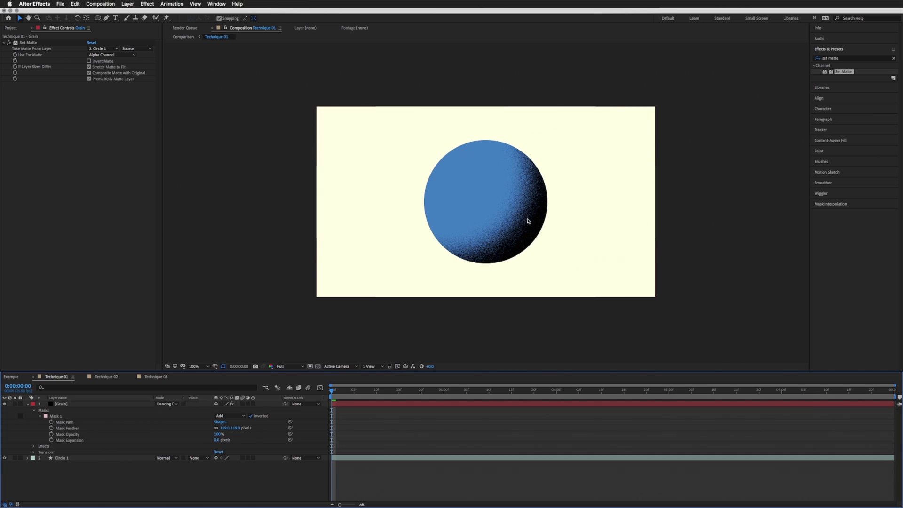
Apply a Fill effect to the Grain layer with its colour set to black.
click(857, 58)
text(fill)
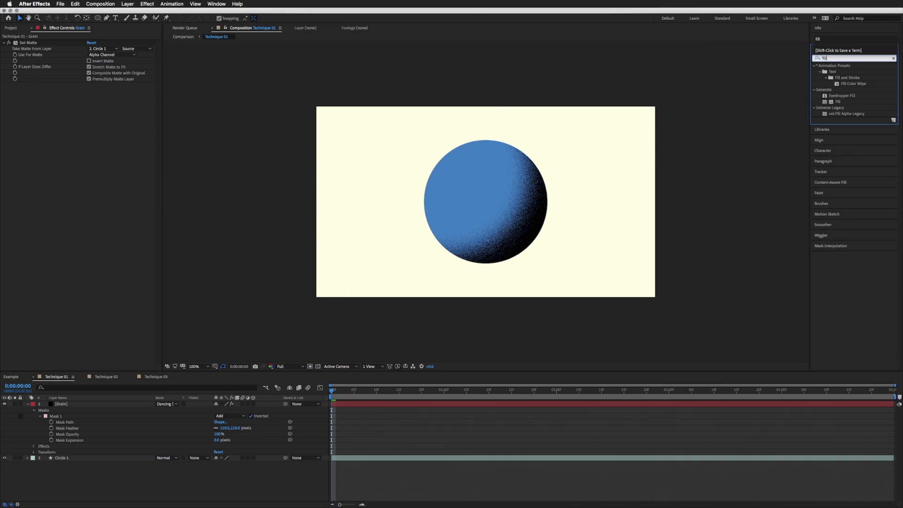
drag(838, 102, 60, 211)
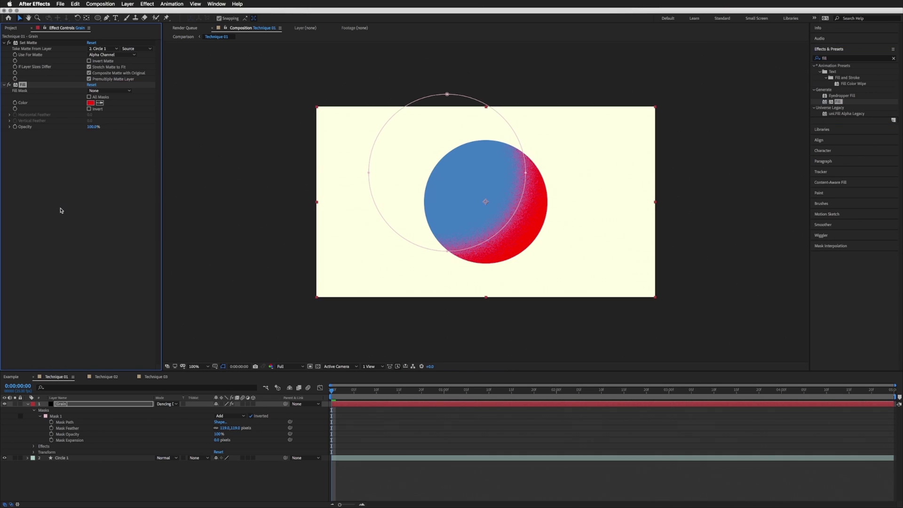
click(92, 104)
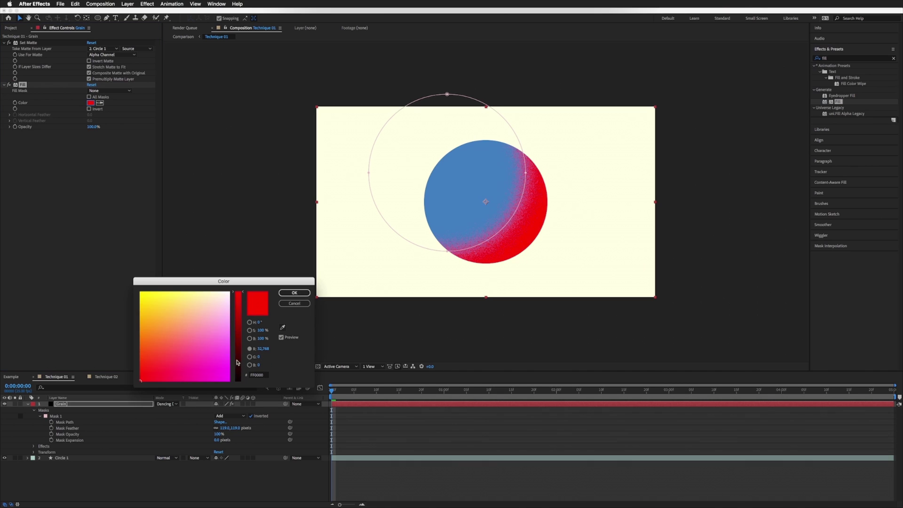
drag(236, 361, 236, 381)
click(294, 293)
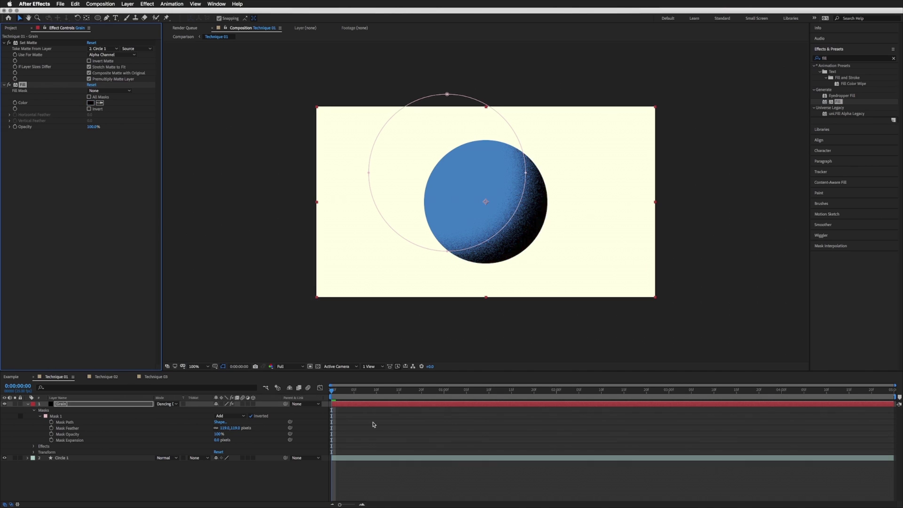
Preview the grain, switch Grain's blending mode to Dissolve, and go to Technique 02.
key(space)
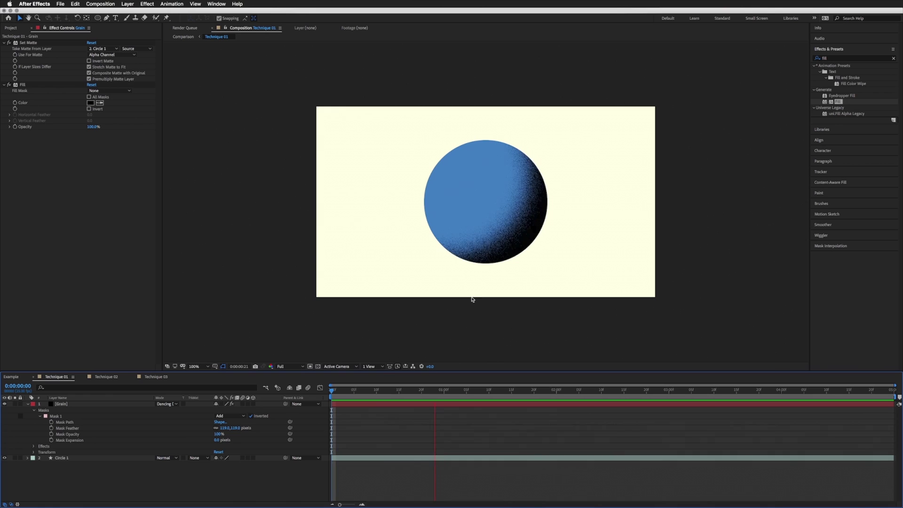
key(space)
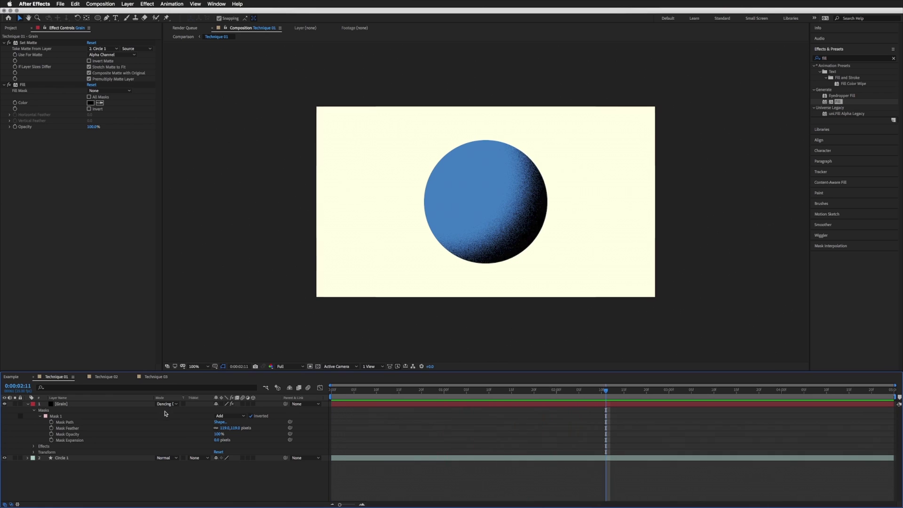
click(165, 406)
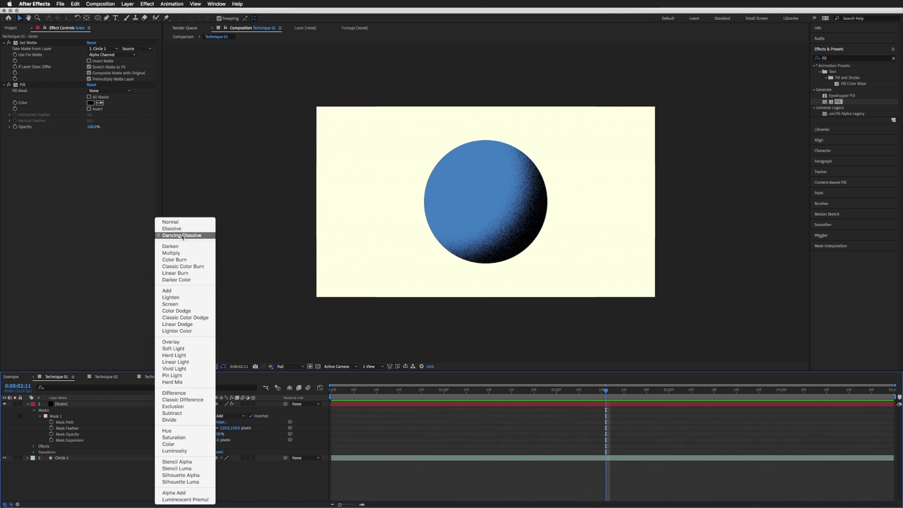
click(168, 229)
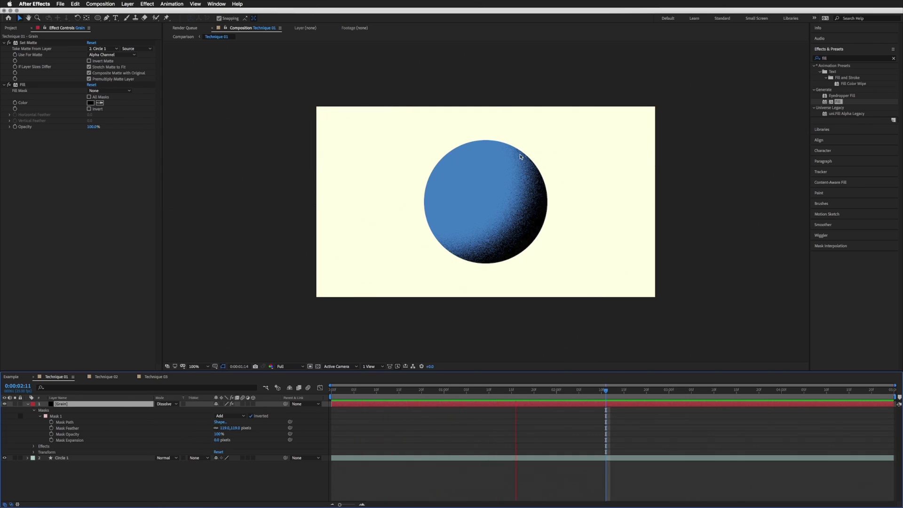
key(space)
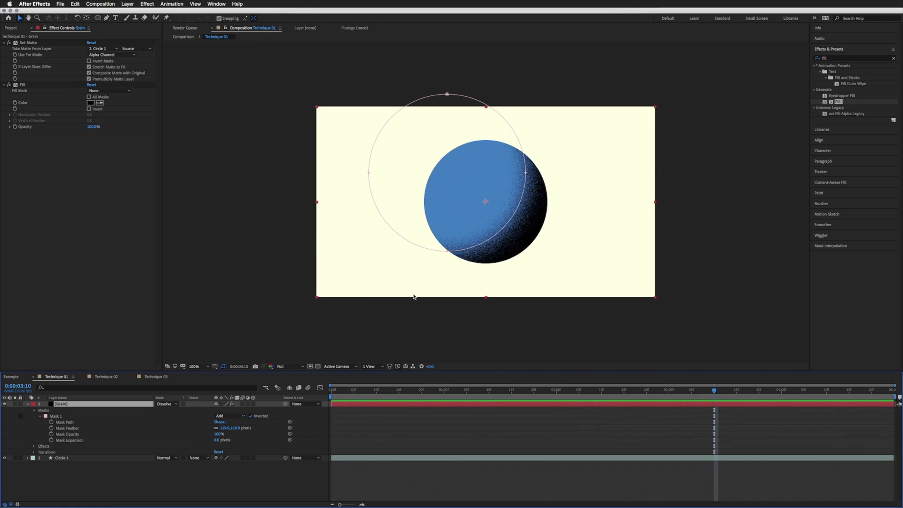
click(106, 378)
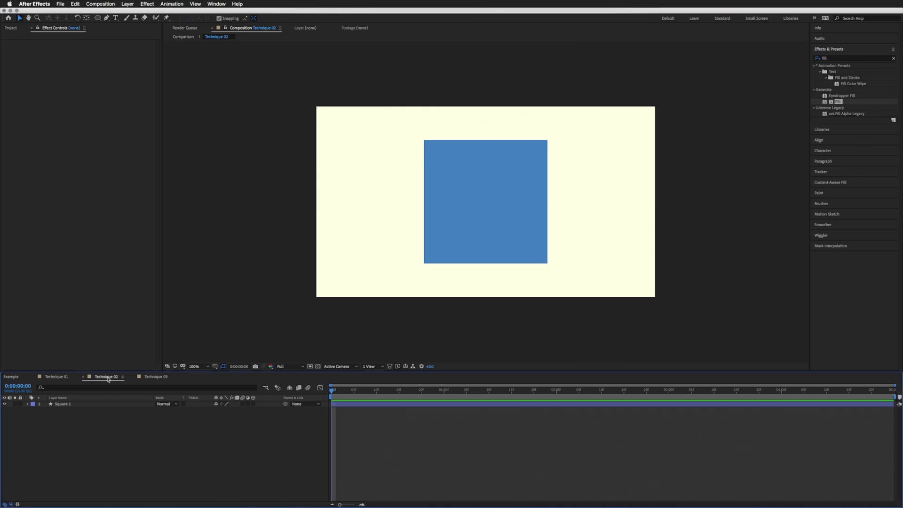
Add an Inner Shadow layer style to the Square 1 layer.
click(68, 406)
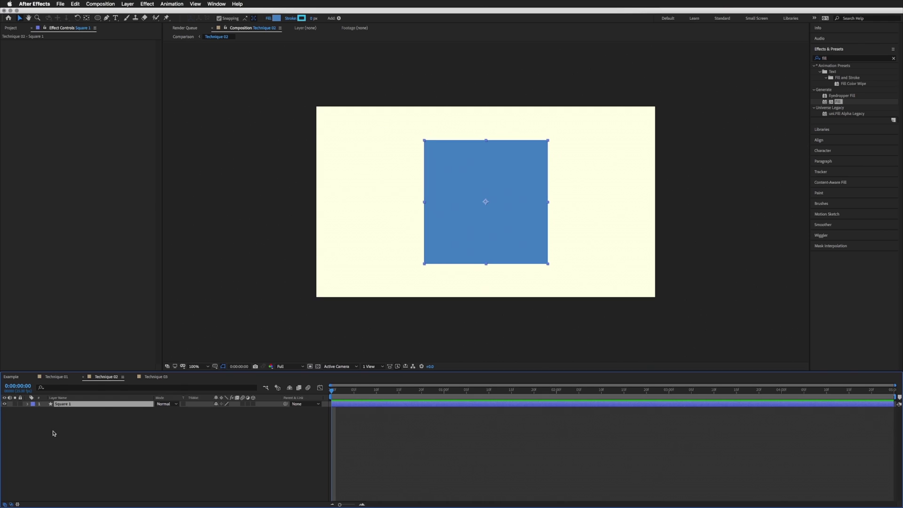
click(128, 4)
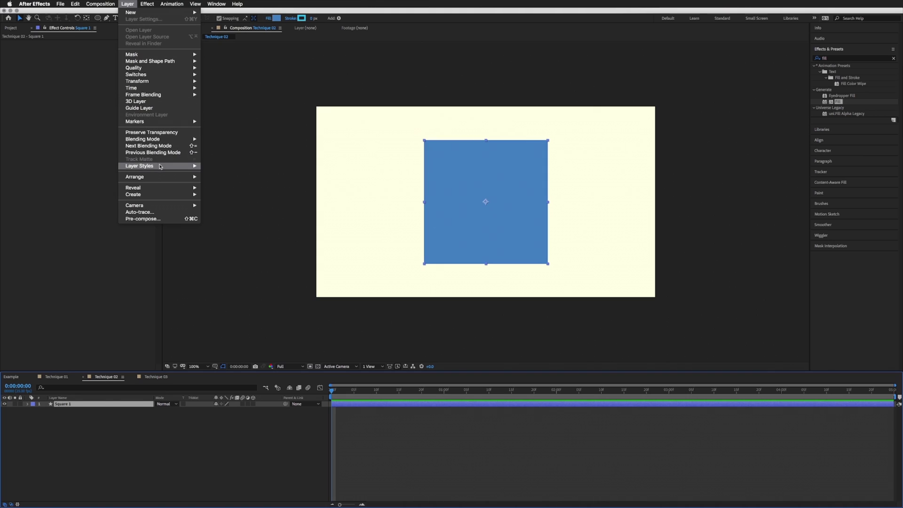
mouse_move(169, 168)
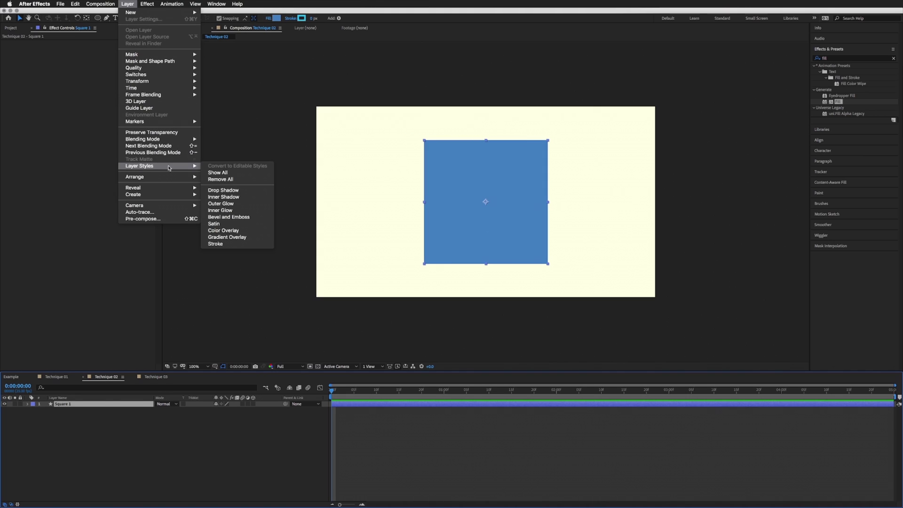
click(235, 198)
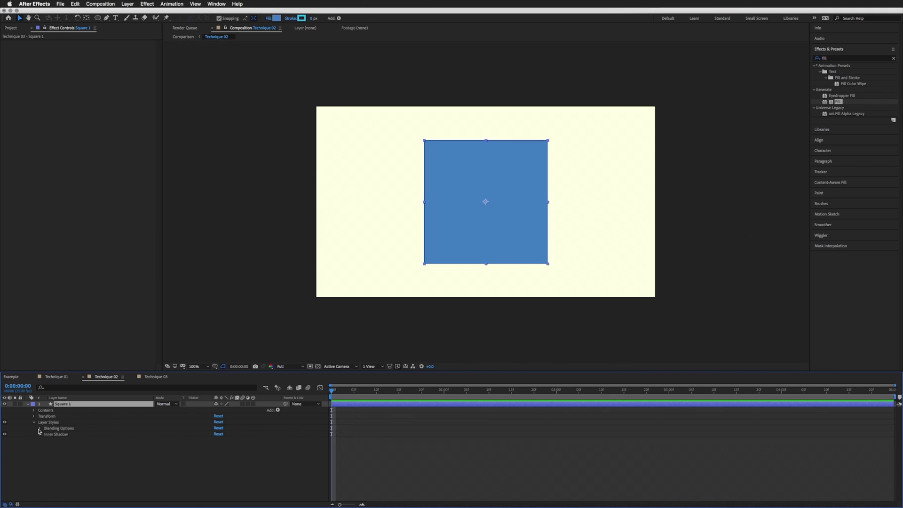
Set the Inner Shadow opacity to 100% and increase its distance into a thick black band.
click(39, 434)
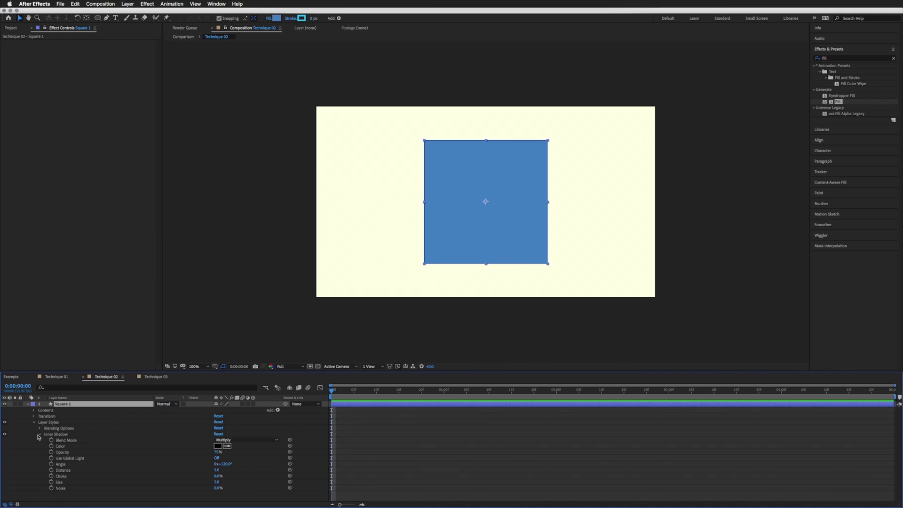
click(64, 455)
drag(219, 453, 251, 450)
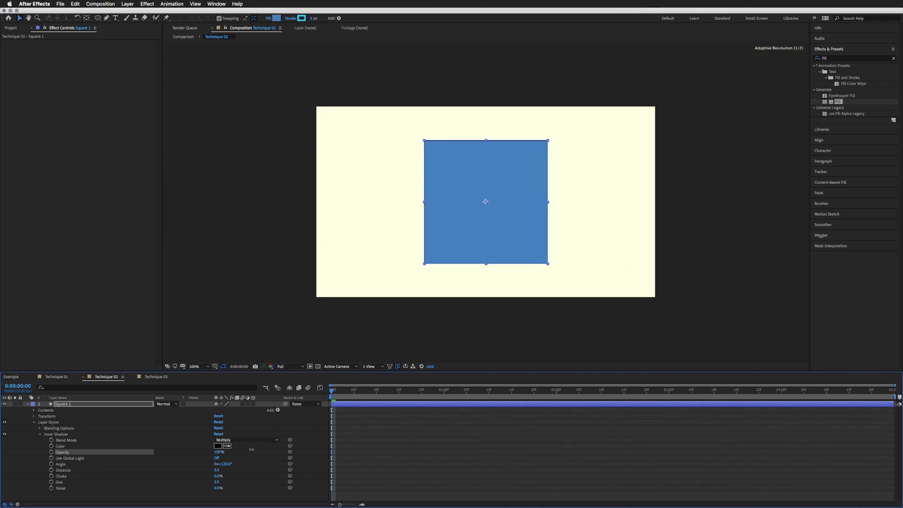
click(66, 470)
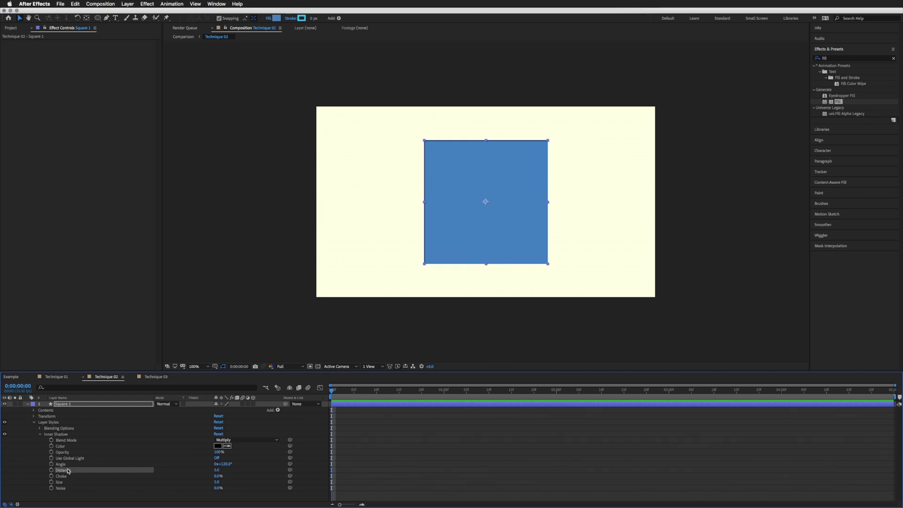
drag(217, 470, 158, 454)
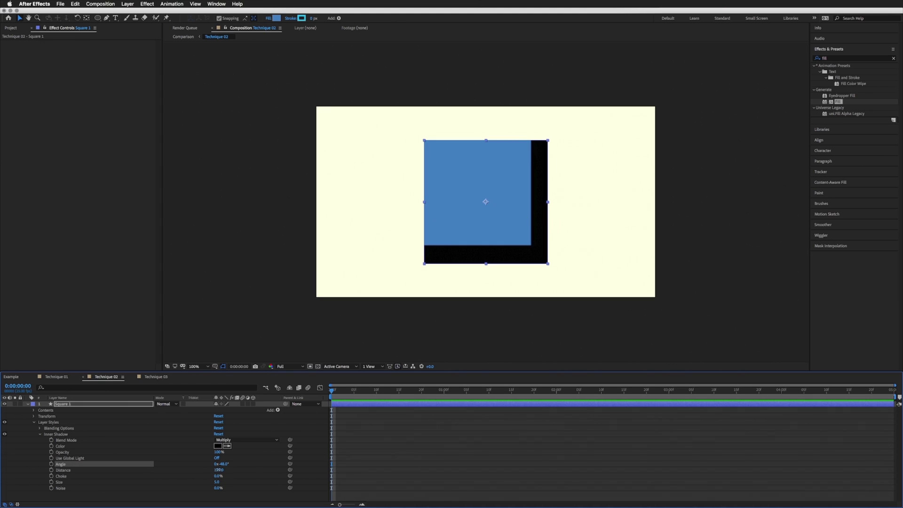
drag(219, 470, 238, 467)
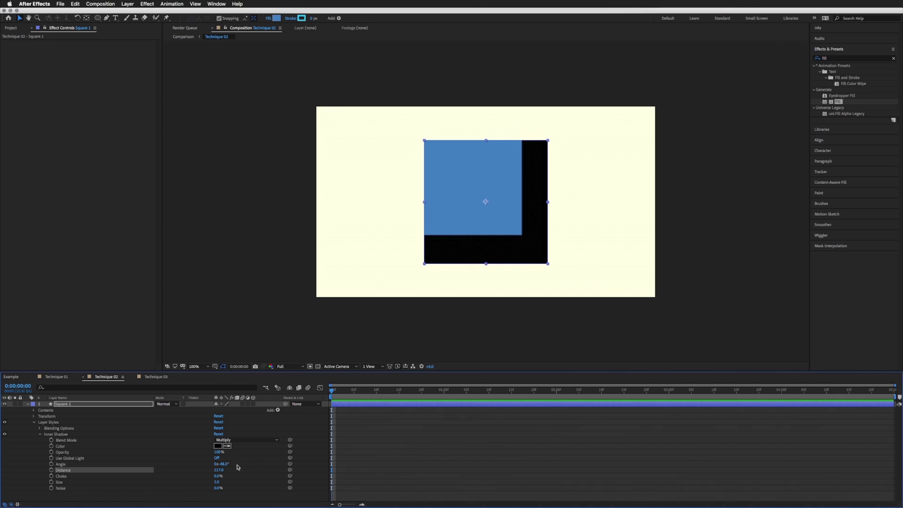
click(239, 441)
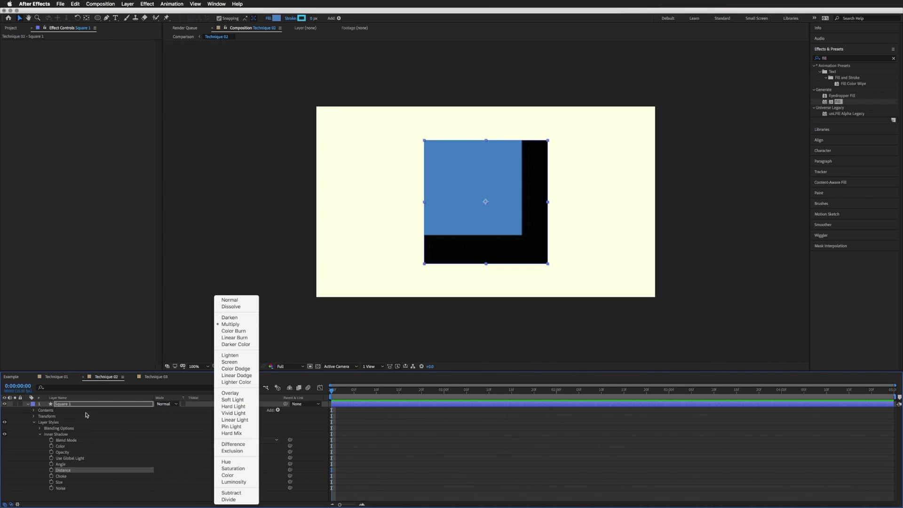
Set the Inner Shadow's blend mode to Dissolve.
click(92, 405)
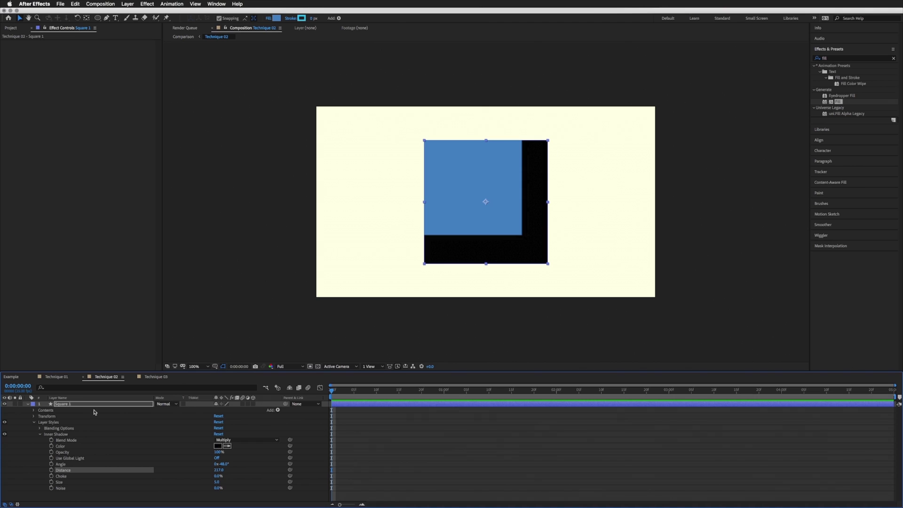
click(66, 435)
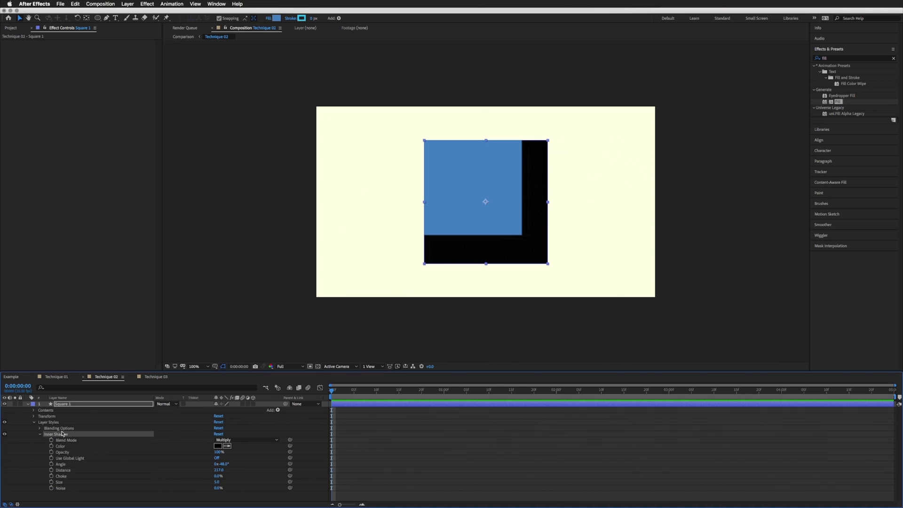
click(235, 440)
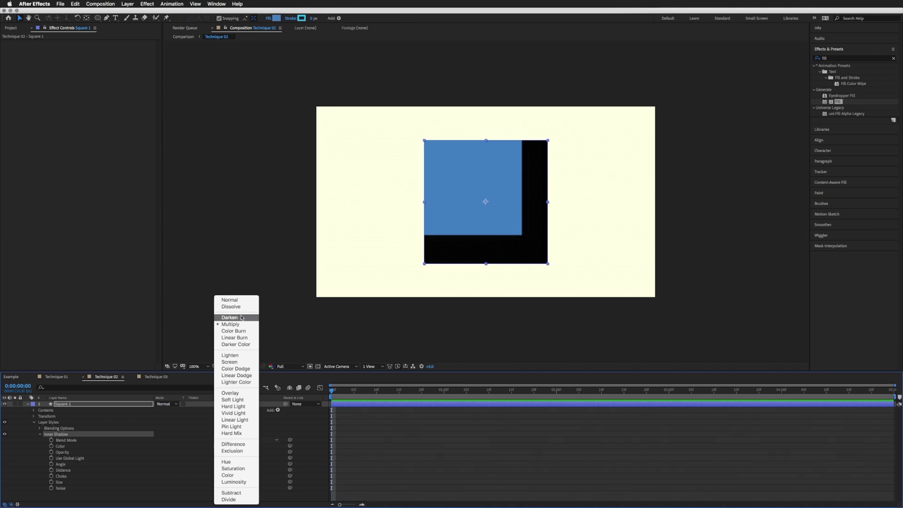
click(231, 306)
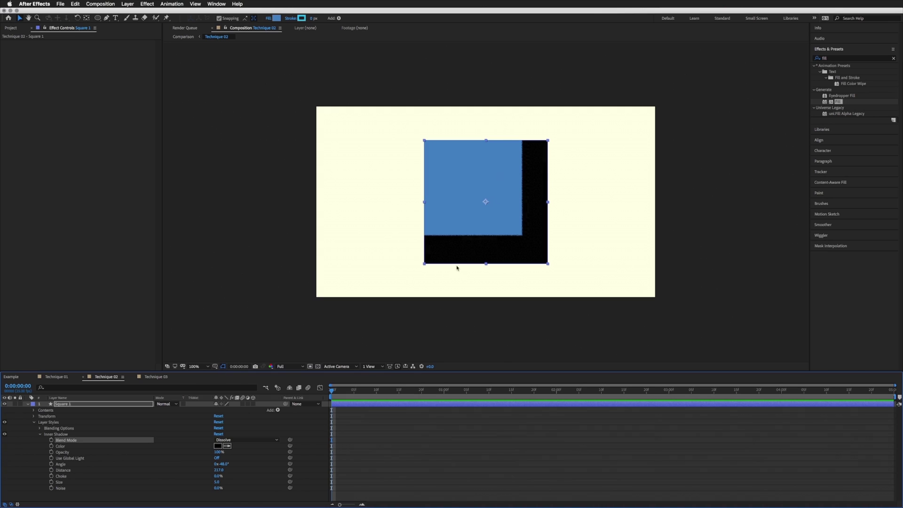
Increase the Inner Shadow Size to 124 for a wide grainy fade.
click(59, 482)
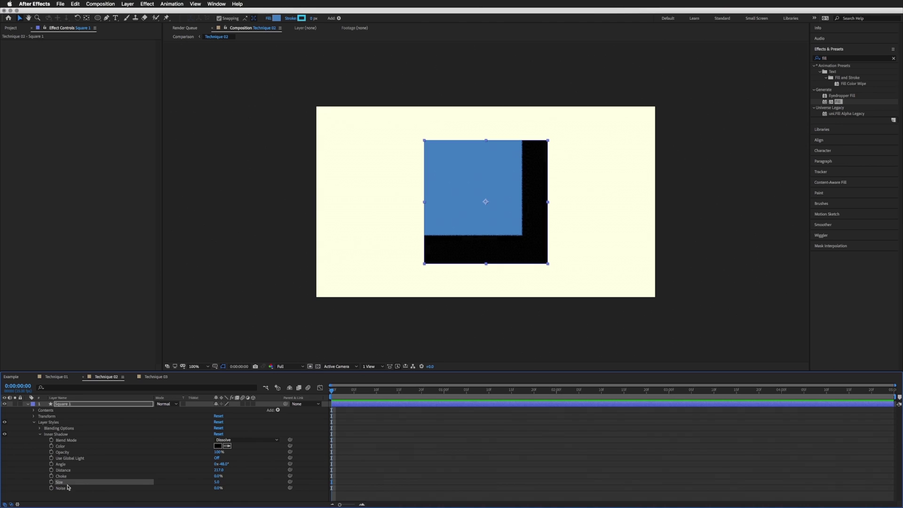
drag(219, 481, 249, 478)
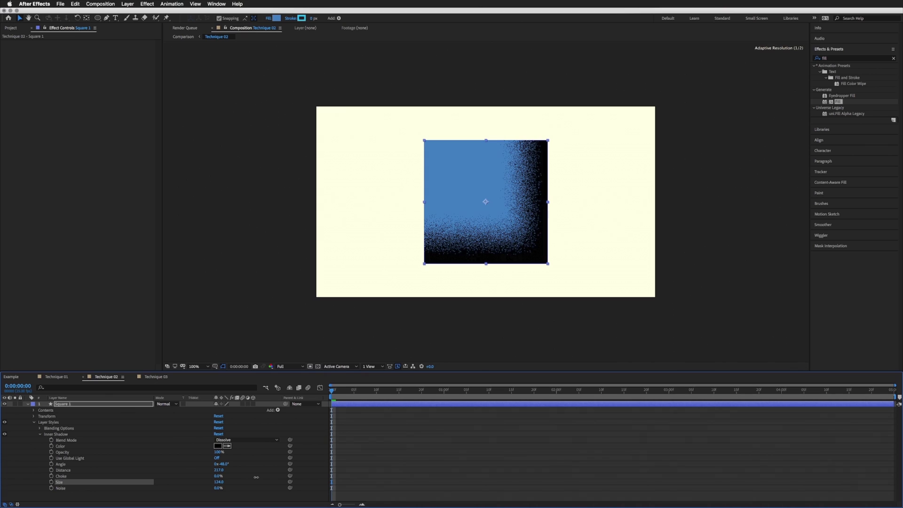
click(387, 440)
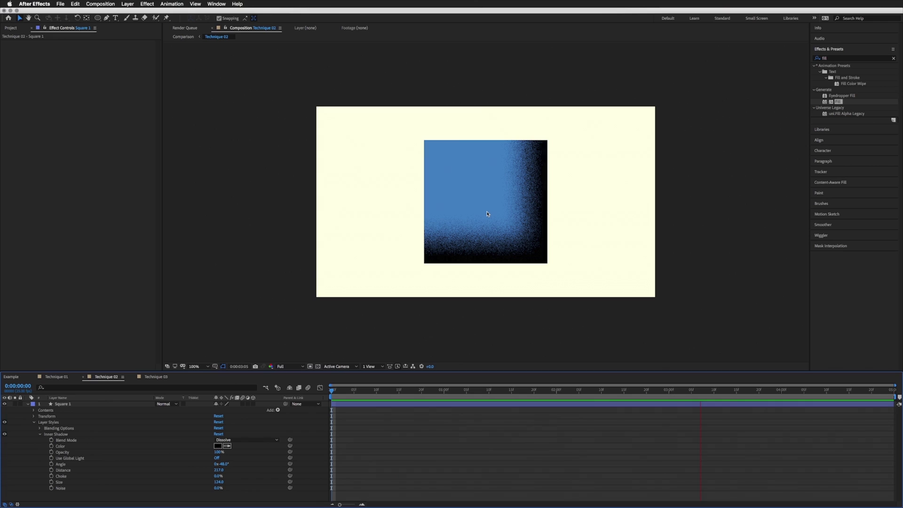
Stop the preview, return to frame 0, and switch back to the Technique 01 composition.
key(space)
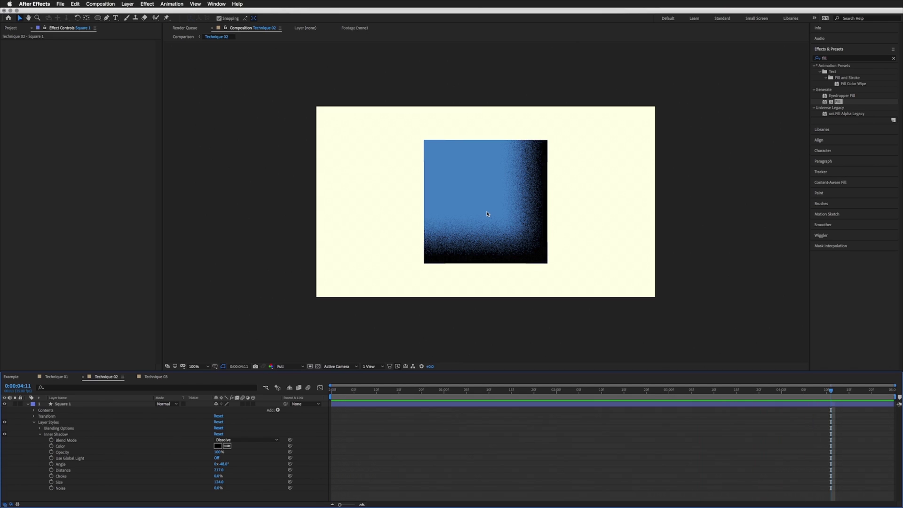
key(Home)
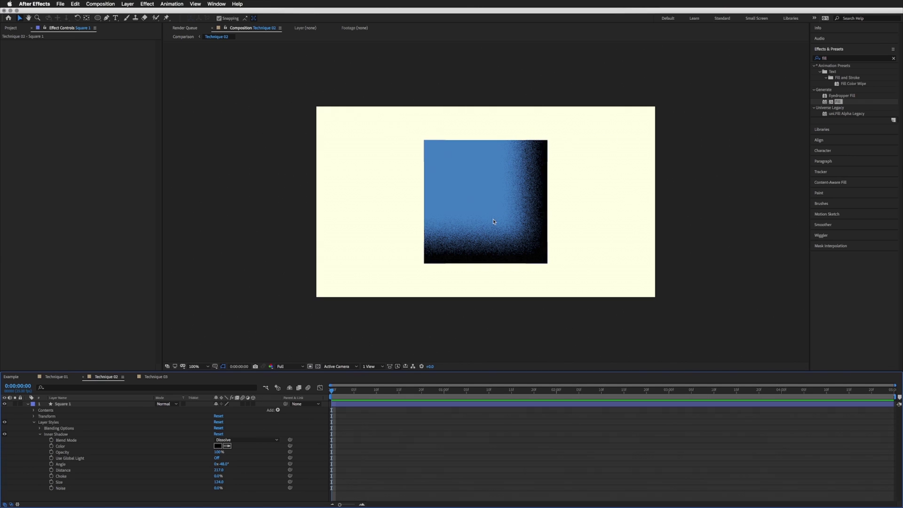
click(107, 379)
click(52, 378)
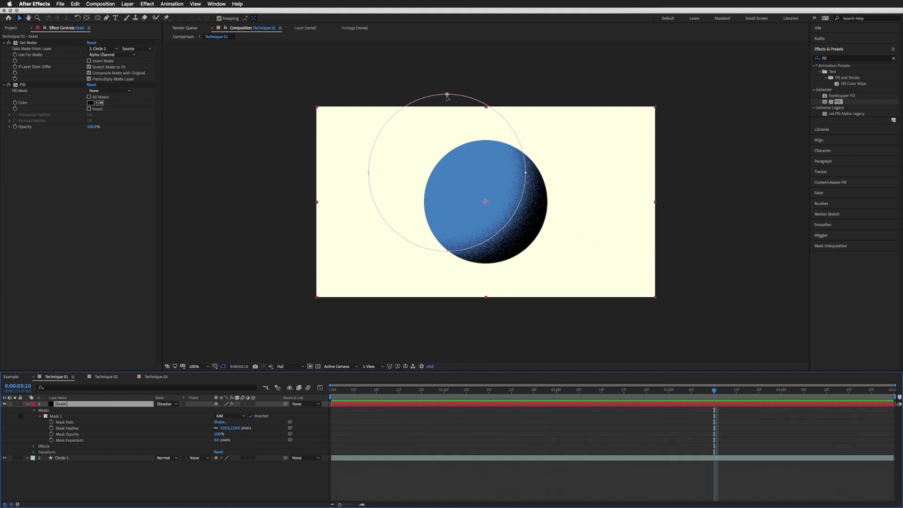
Reshape the Grain mask by dragging its top, right and left points, then undo.
drag(447, 95, 453, 173)
drag(525, 173, 508, 191)
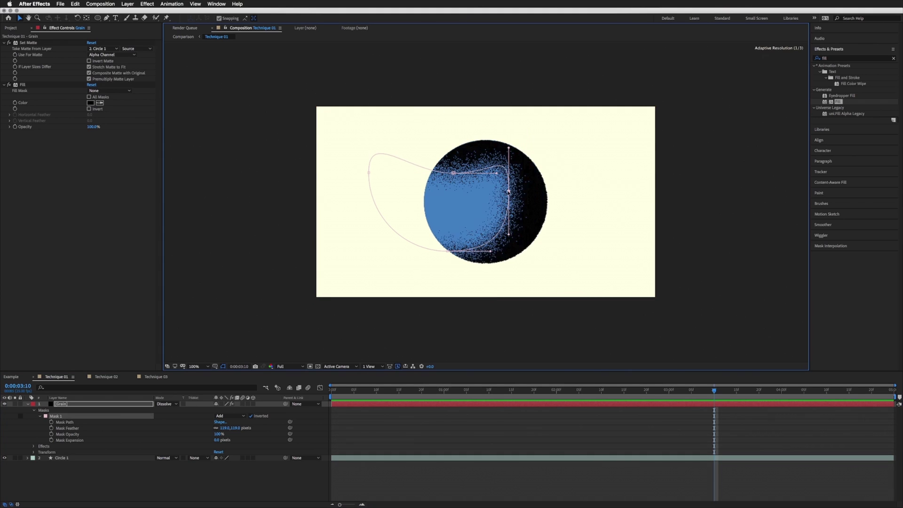
drag(369, 173, 441, 192)
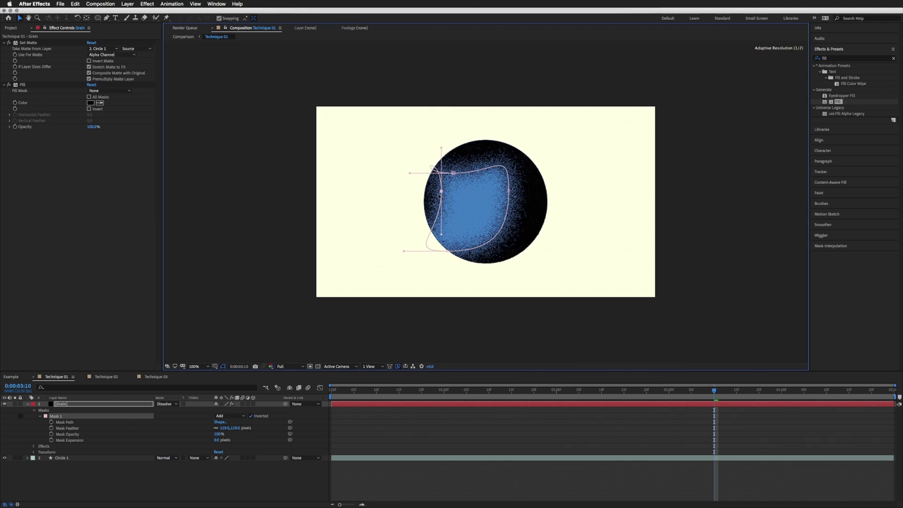
key(super+z)
key(super+z)
key(super+z)
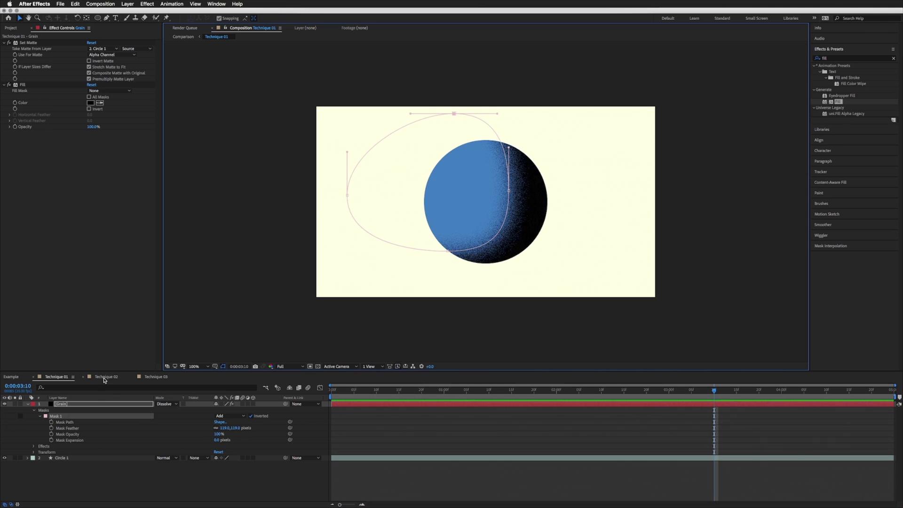
Return to Technique 02 and collapse the Square 1 layer's properties.
click(105, 377)
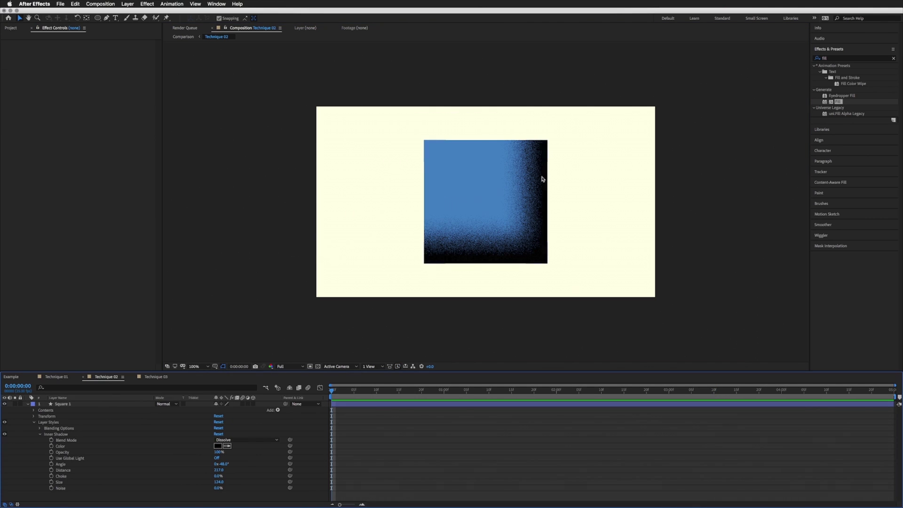
click(75, 404)
click(29, 404)
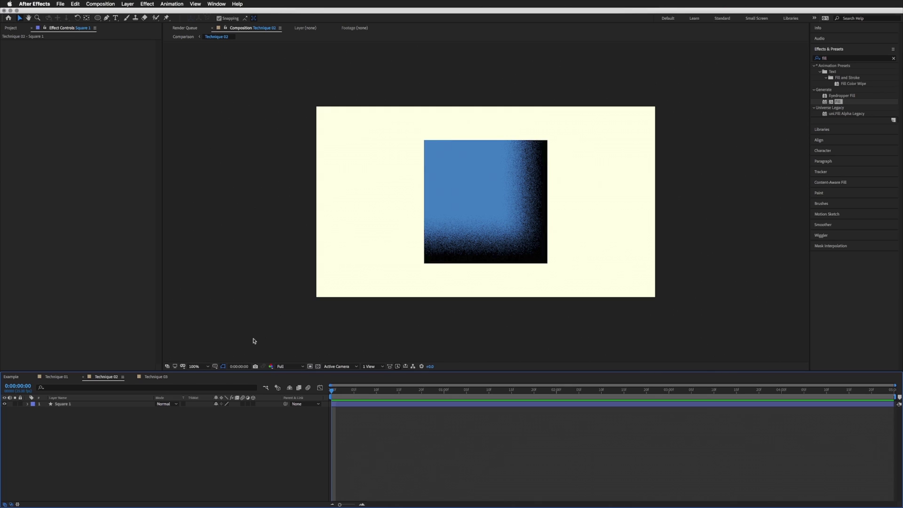
In Technique 03, add a black solid named Grain above the Triangle 1 layer.
click(155, 377)
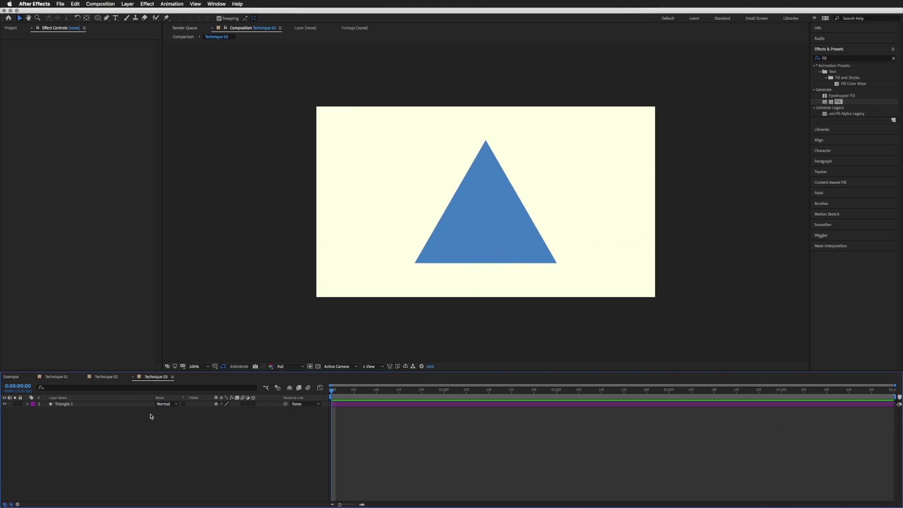
click(80, 405)
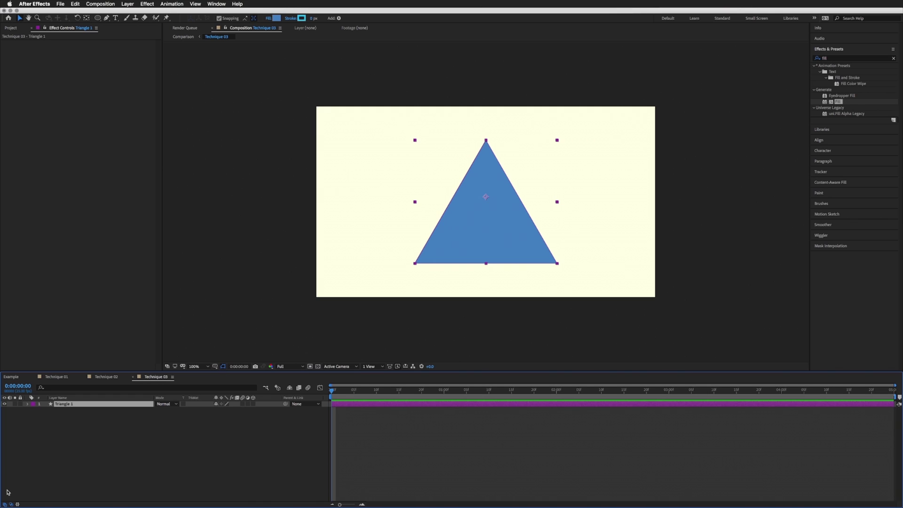
click(127, 4)
mouse_move(149, 12)
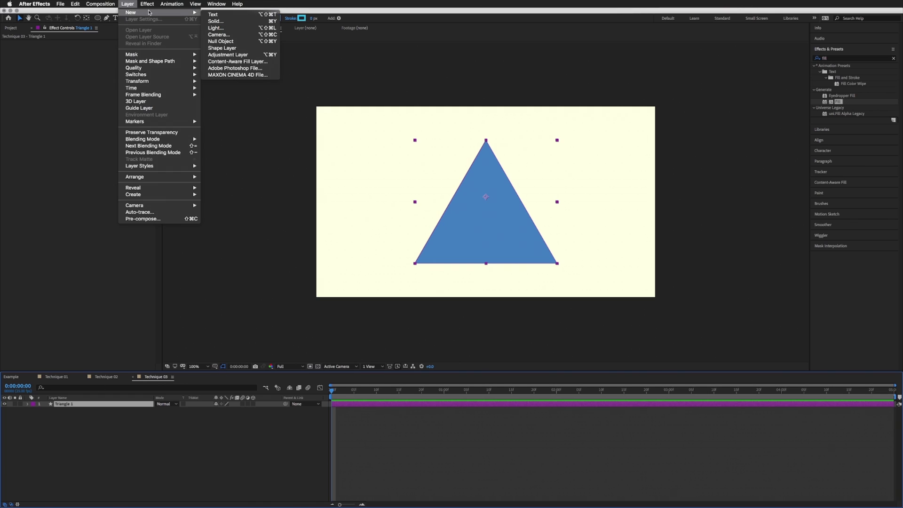
click(241, 22)
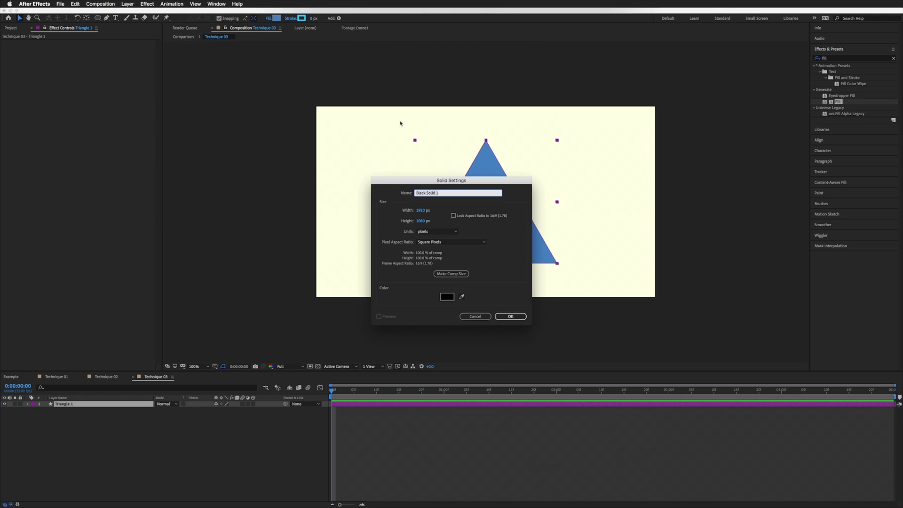
click(512, 319)
text(Grain)
click(511, 317)
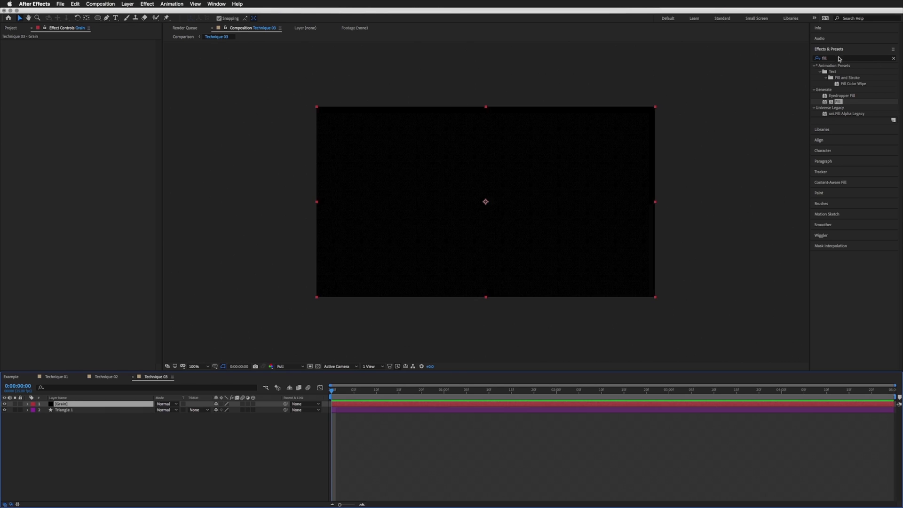
Apply the Set Matte effect to the Grain solid.
click(840, 59)
text(set mat)
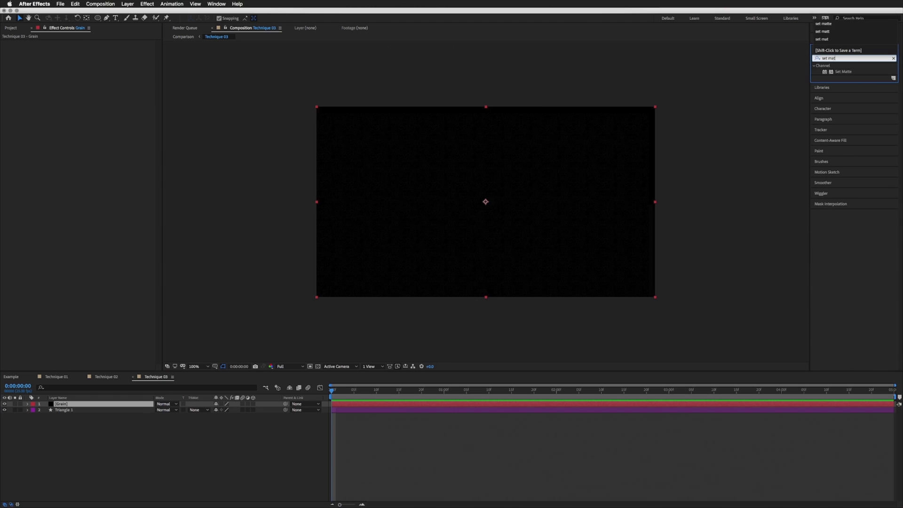
text(te)
drag(849, 73, 589, 214)
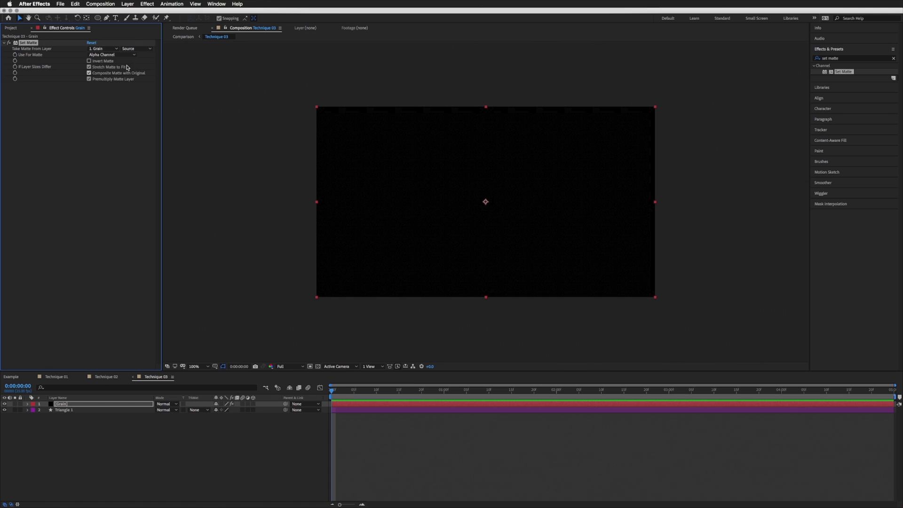
click(104, 48)
Take Grain's matte from Triangle 1 and cut it with an inverted circular Mask 1.
click(110, 74)
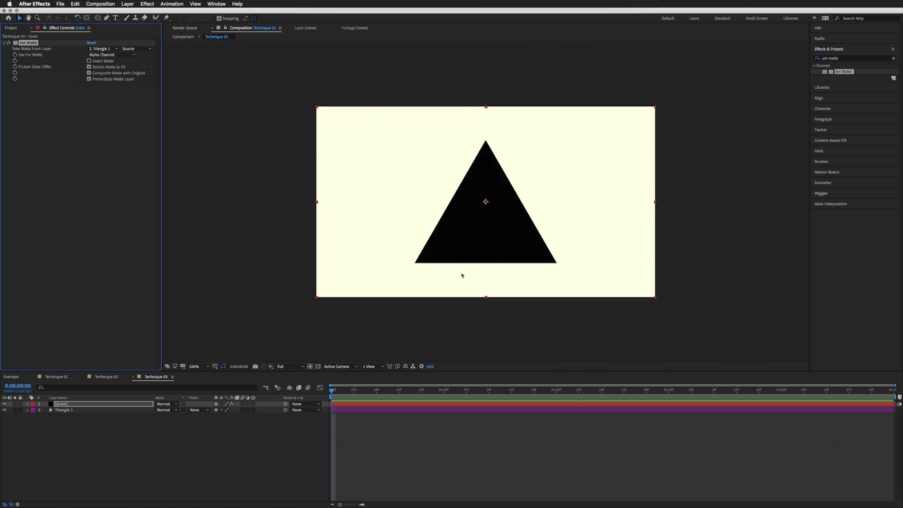
click(97, 17)
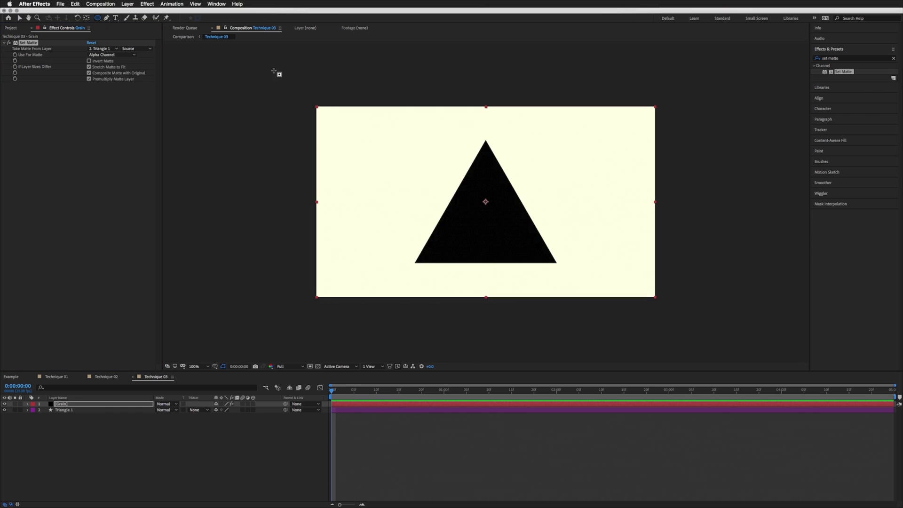
mouse_move(273, 67)
mouse_down()
mouse_move(314, 109)
mouse_move(535, 253)
mouse_move(540, 332)
mouse_move(503, 307)
mouse_move(501, 228)
mouse_move(479, 175)
mouse_move(525, 161)
mouse_move(526, 168)
mouse_up()
key(v)
click(251, 416)
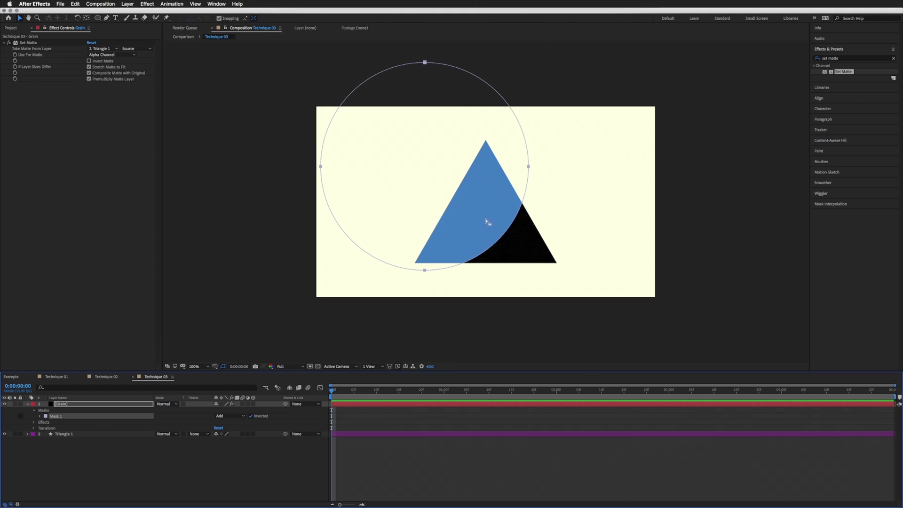
click(47, 135)
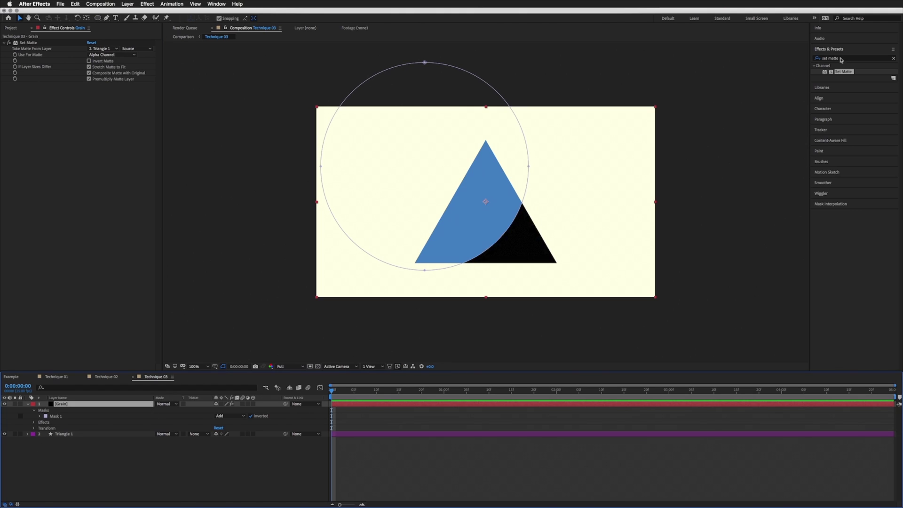
Add Roughen Edges to Grain with Border 390 and Scale 10.
click(816, 59)
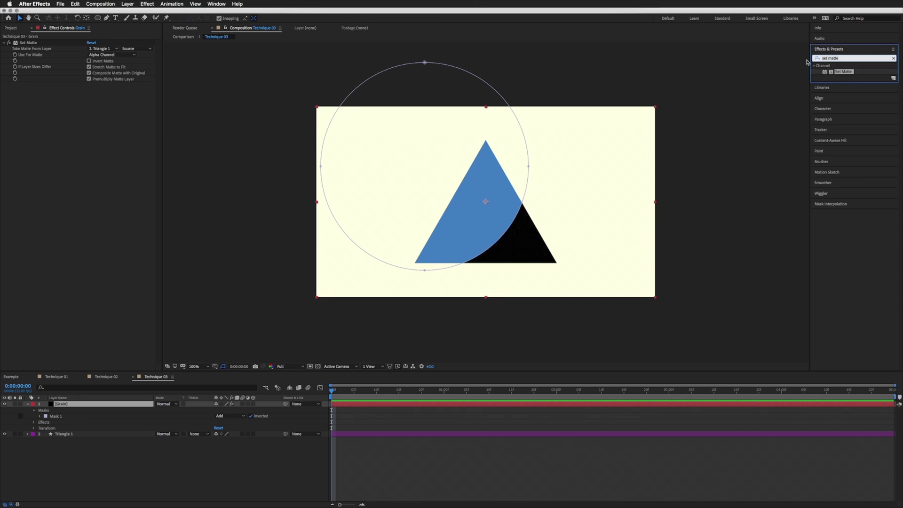
text(roughen edge)
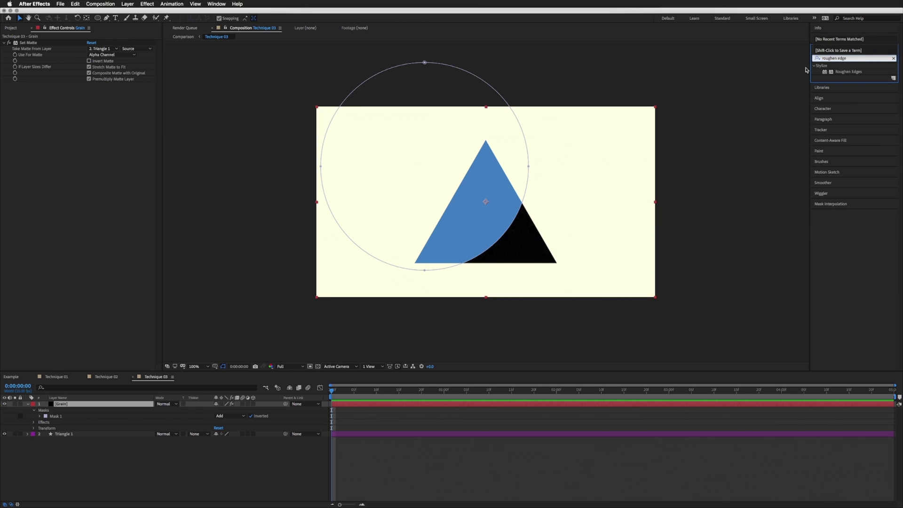
drag(847, 71, 59, 406)
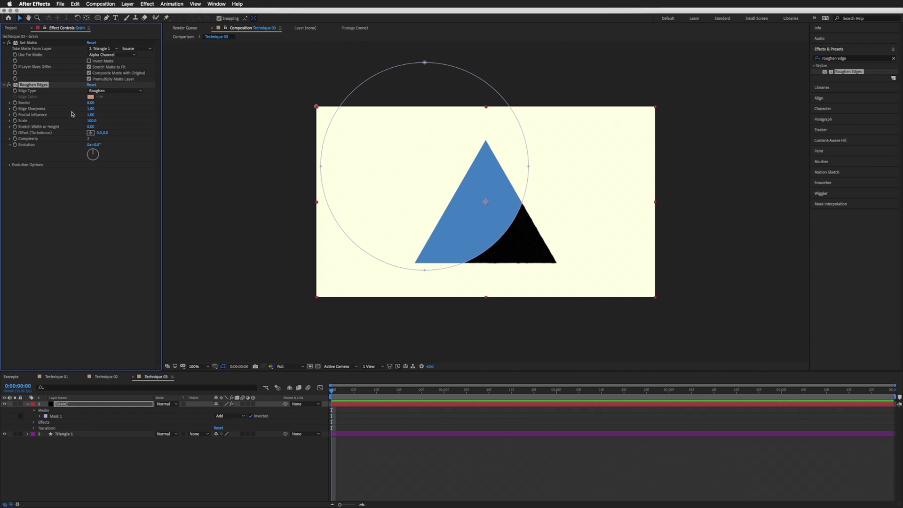
click(90, 103)
text(8)
text(390)
key(Return)
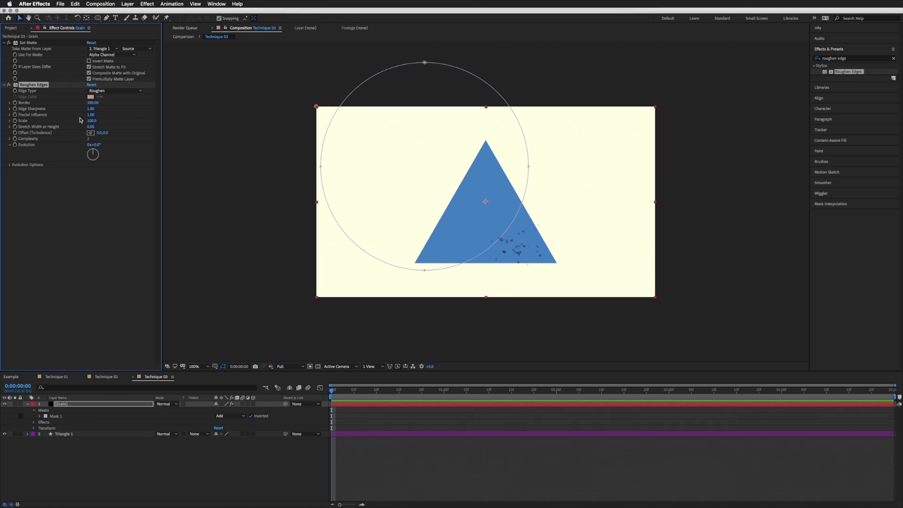
click(94, 121)
key(Return)
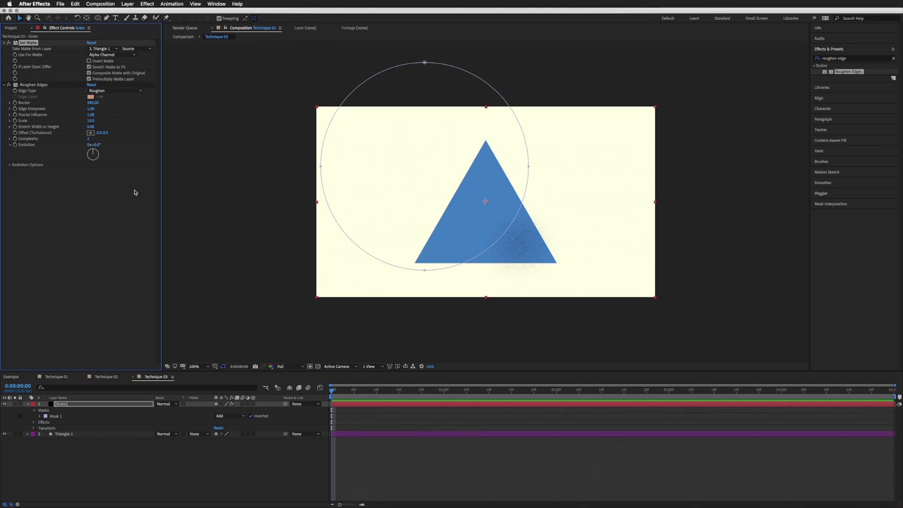
click(96, 191)
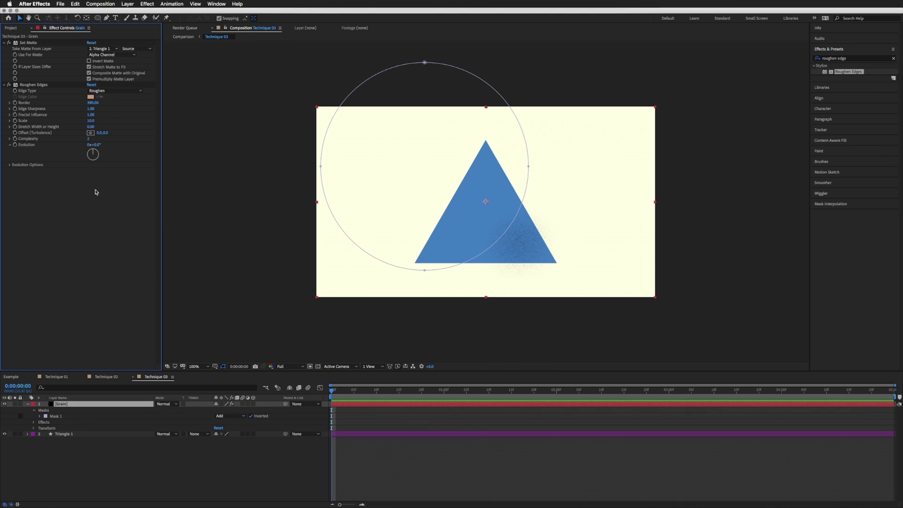
Reorder Grain's effects so Set Matte comes after Roughen Edges.
click(31, 46)
click(37, 86)
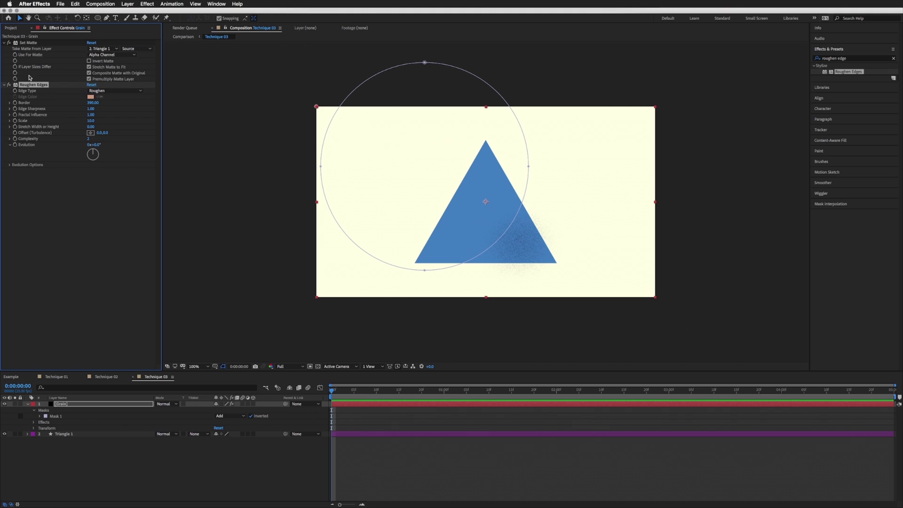
drag(29, 45, 52, 203)
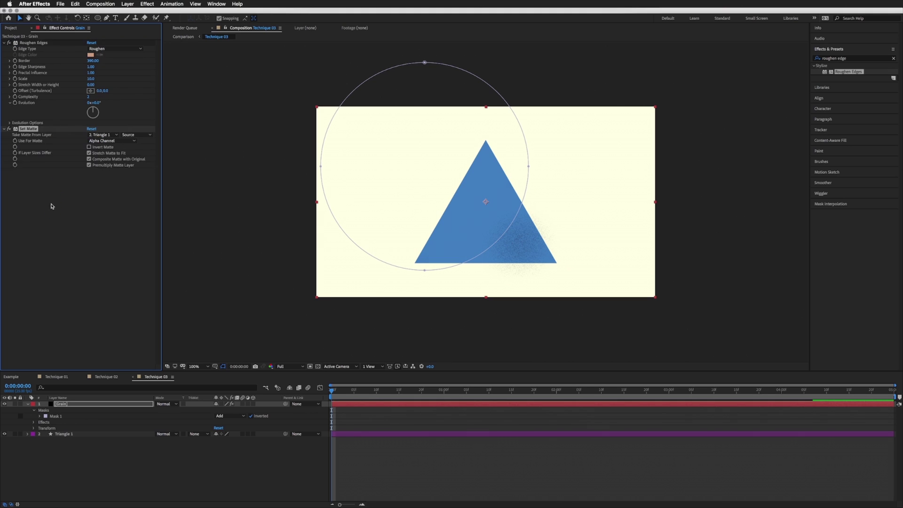
Shift the circular shadow mask slightly to the left.
double_click(528, 167)
drag(526, 167, 508, 165)
key(Return)
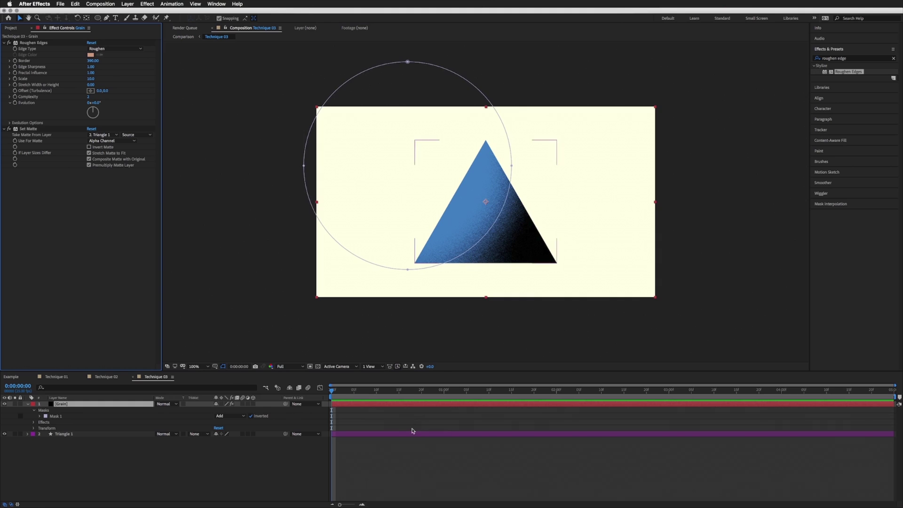
click(413, 415)
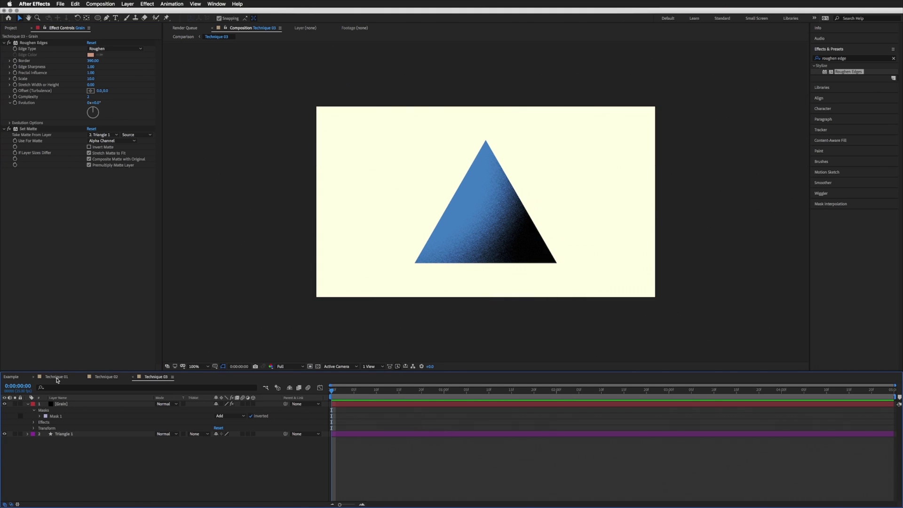
click(56, 378)
click(432, 429)
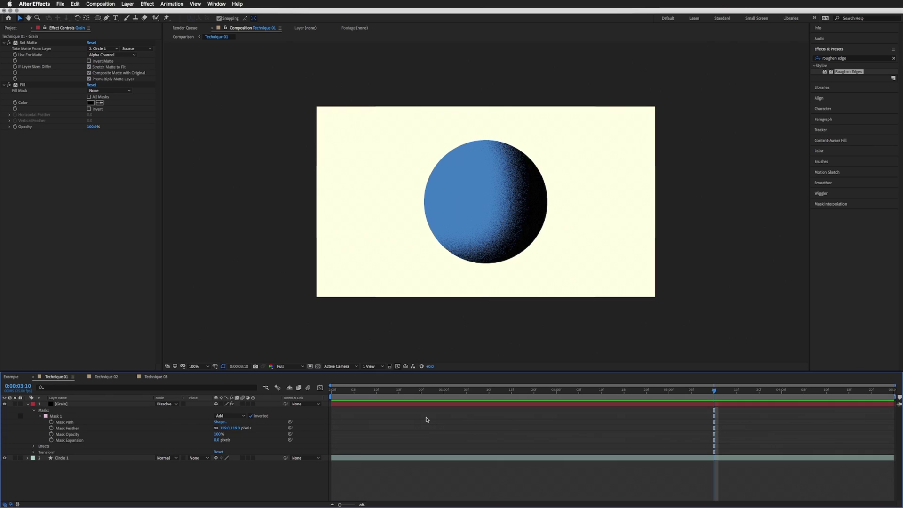
key(period)
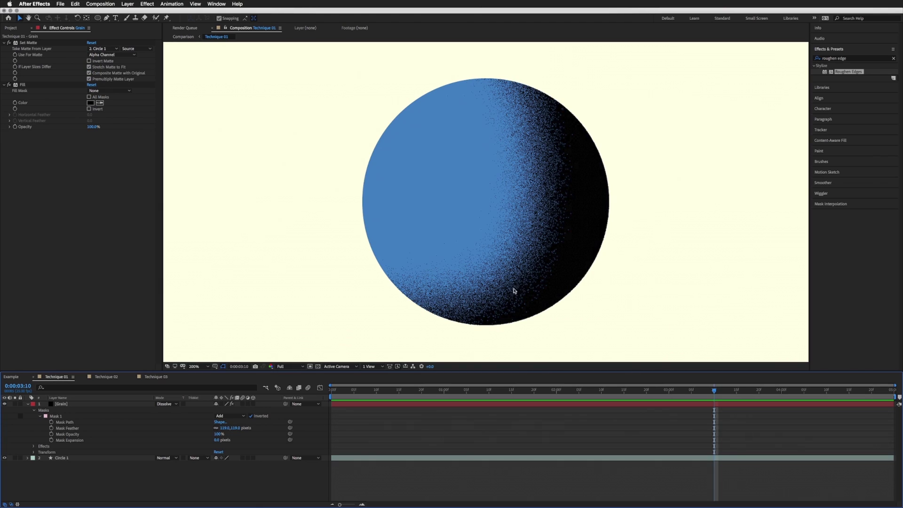
click(159, 377)
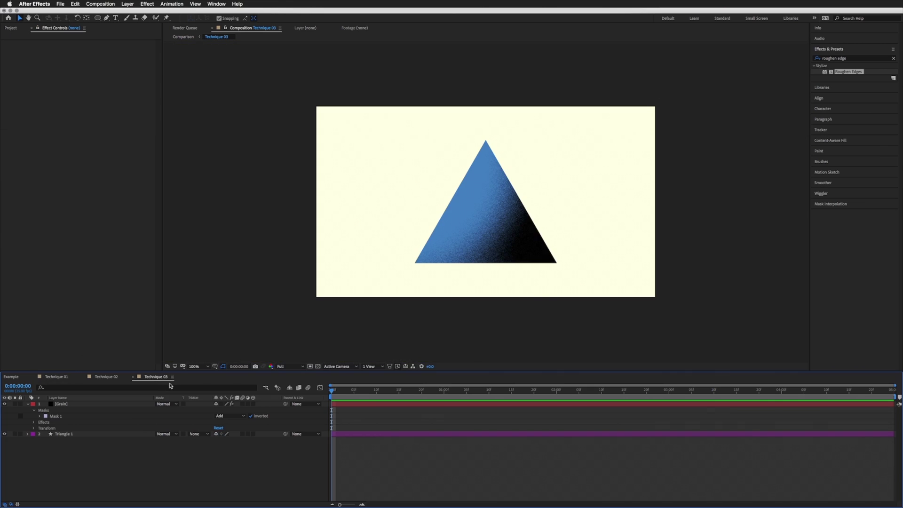
key(period)
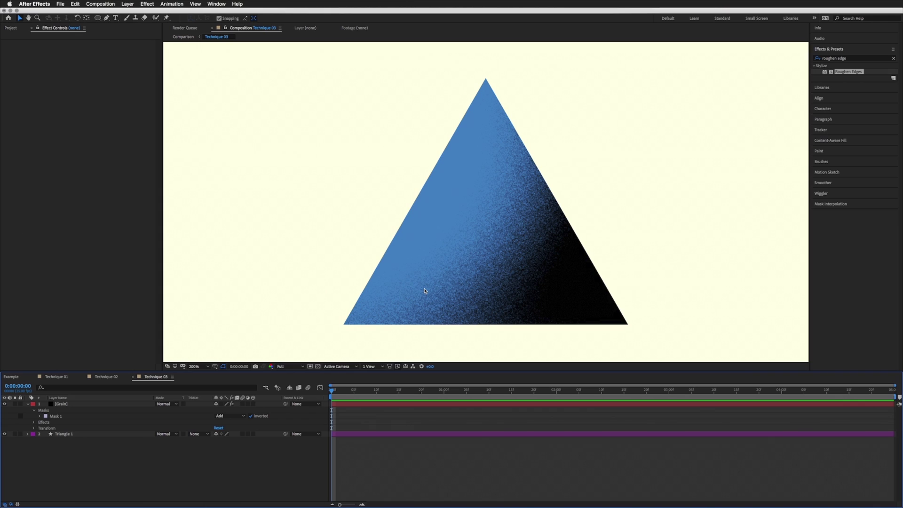
key(comma)
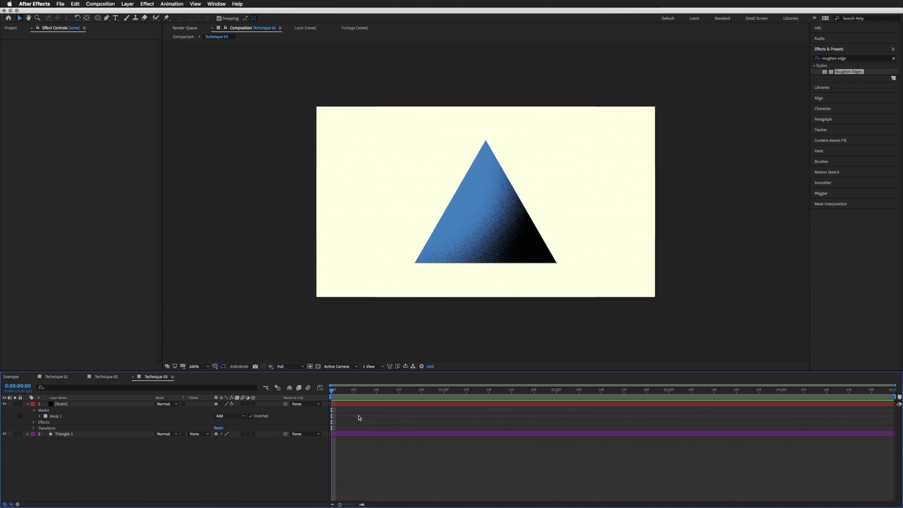
click(351, 391)
drag(359, 394, 331, 391)
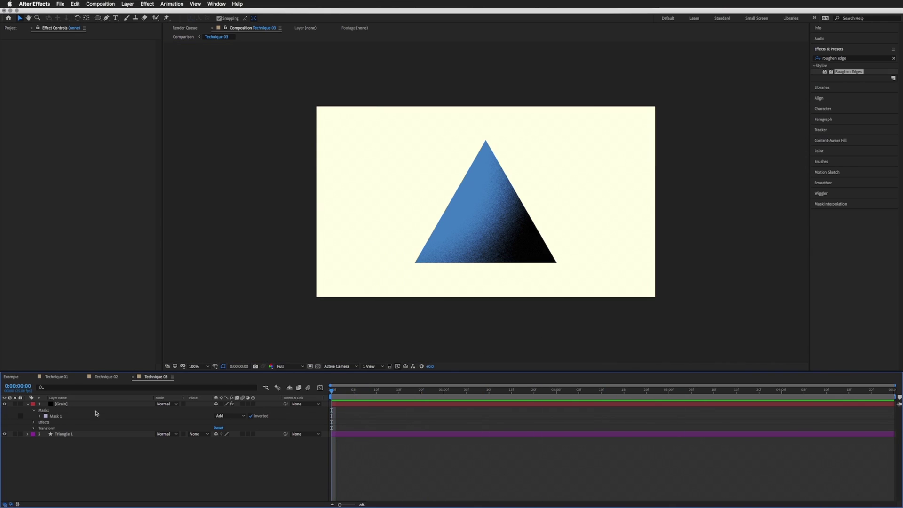
Keyframe Roughen Edges Evolution up to 50 revolutions at the last frame and preview it.
click(62, 404)
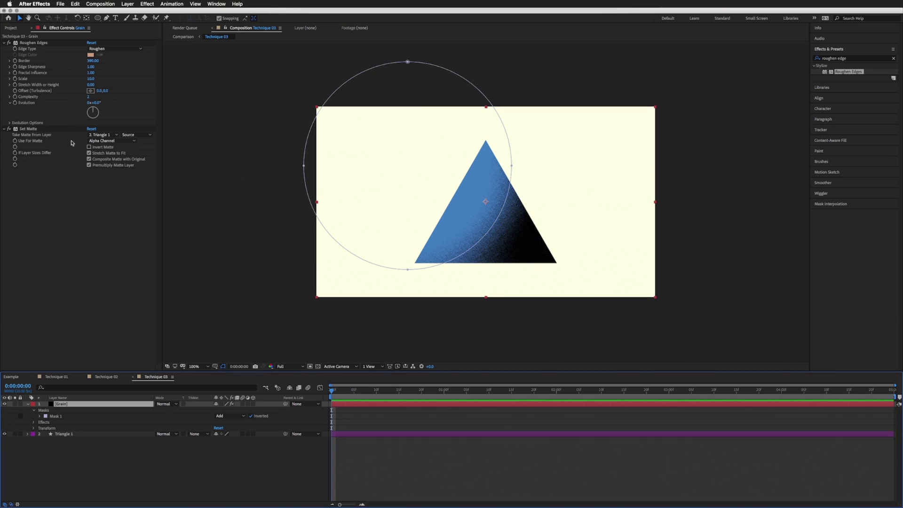
click(25, 105)
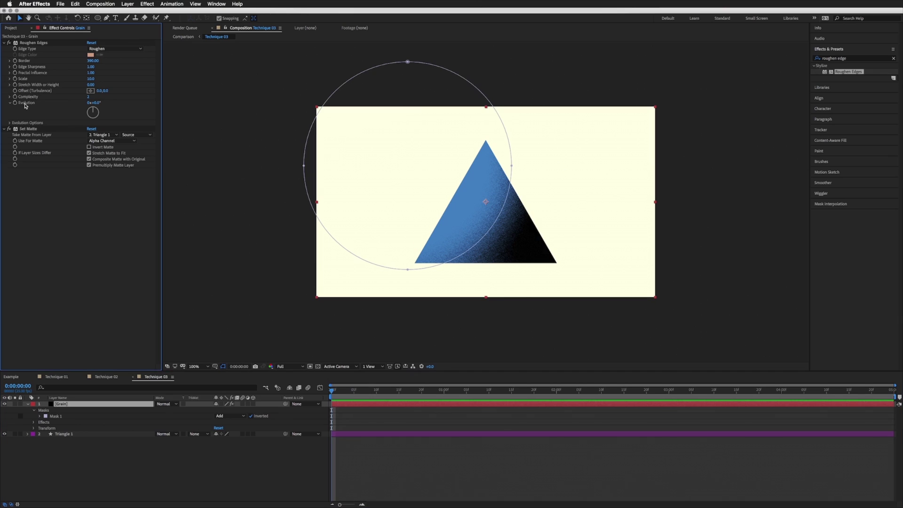
click(15, 103)
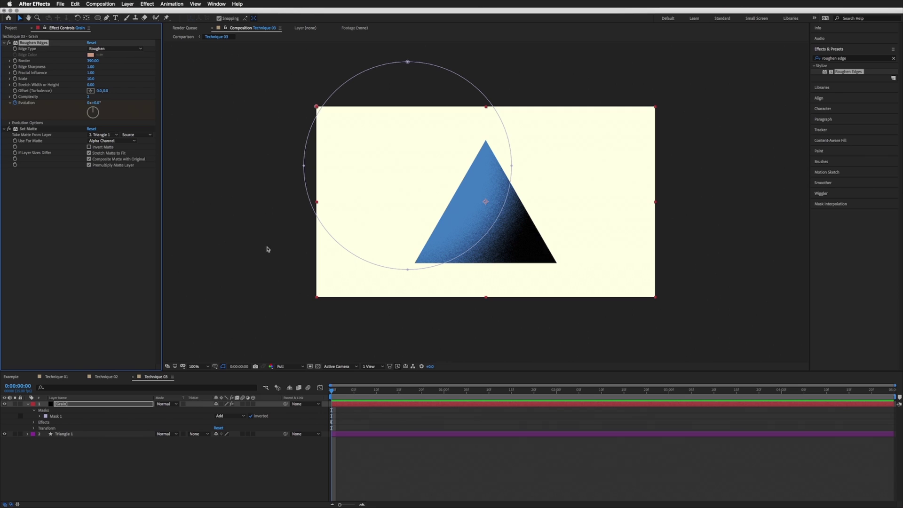
click(897, 394)
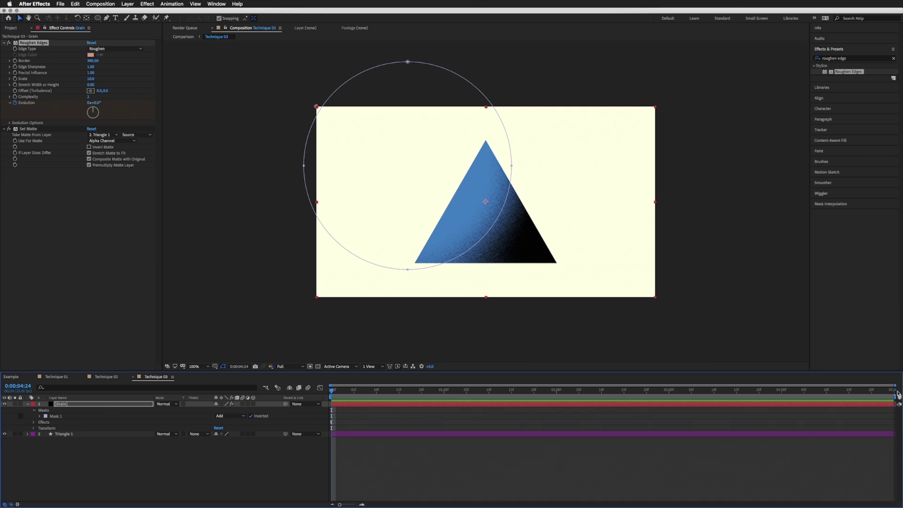
click(88, 103)
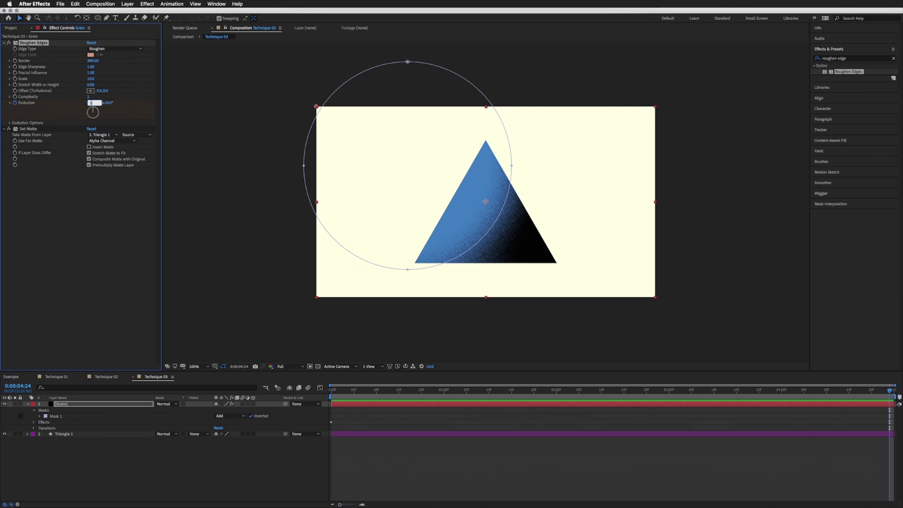
key(Return)
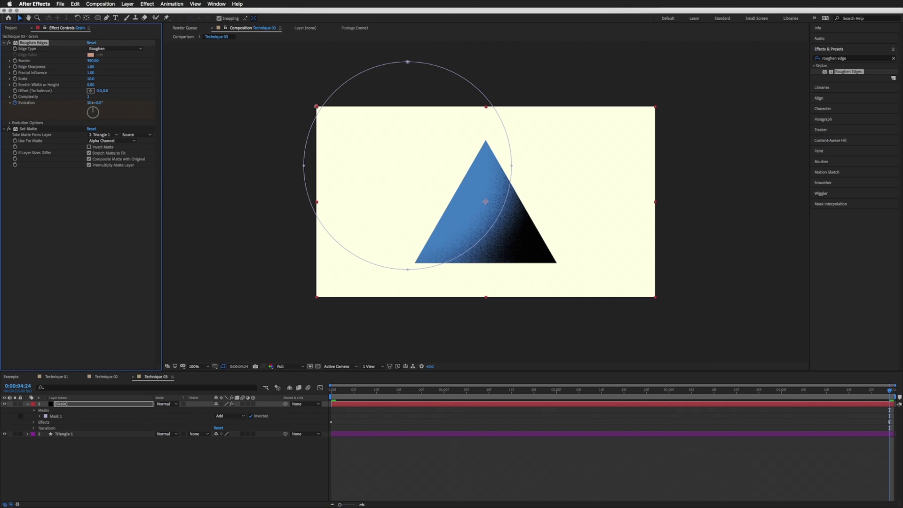
key(space)
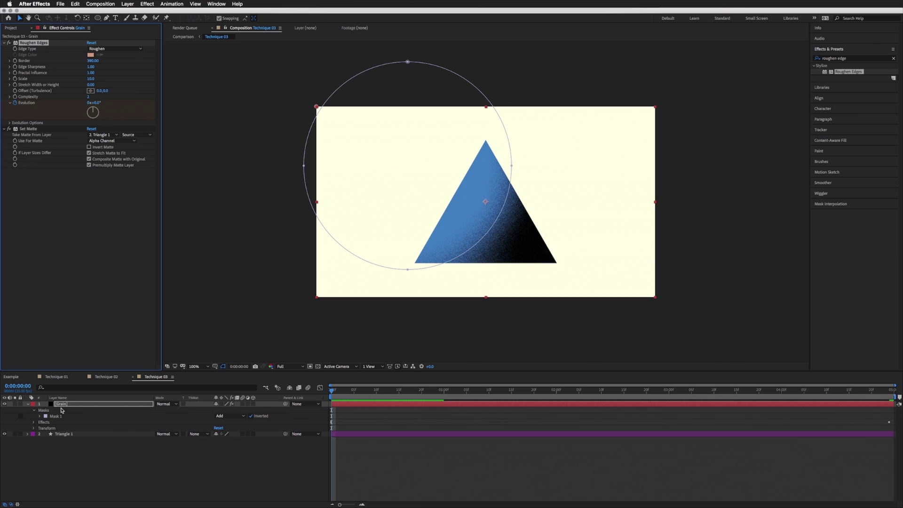
Drive the Evolution property with the expression time*5000.
click(61, 425)
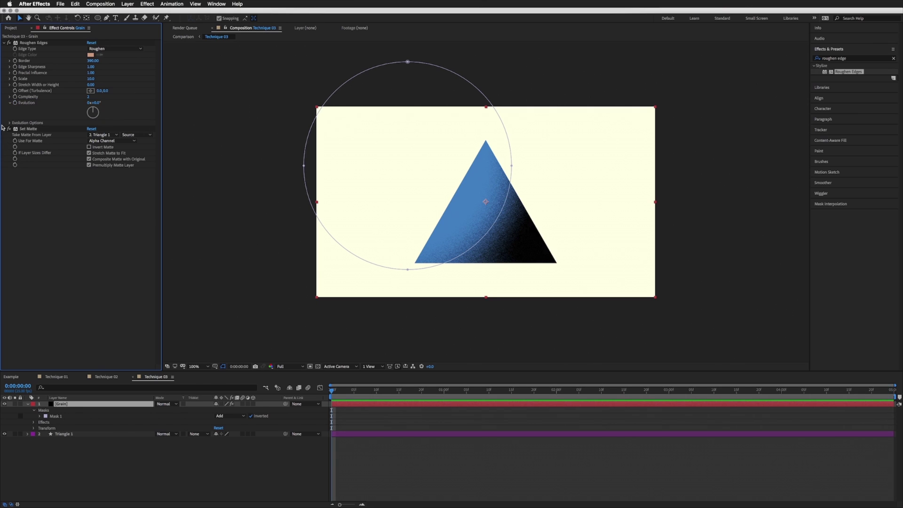
alt+click(14, 102)
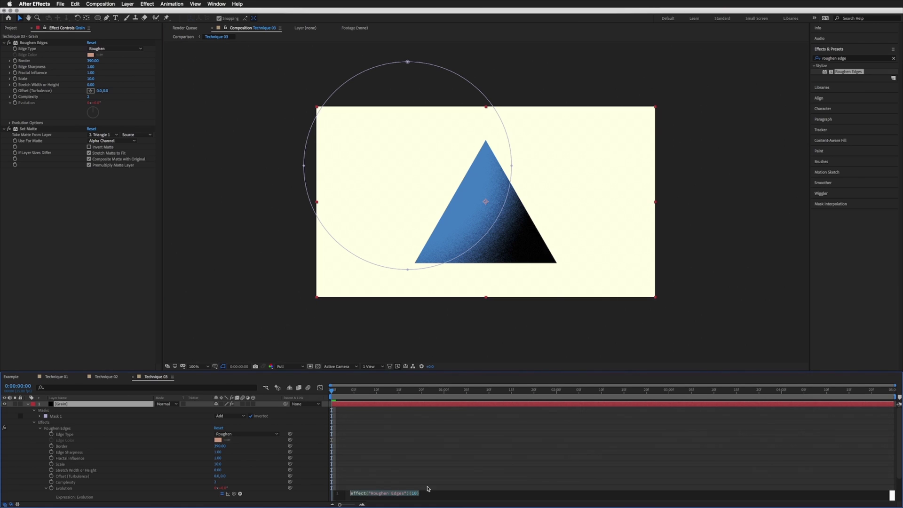
text(time)
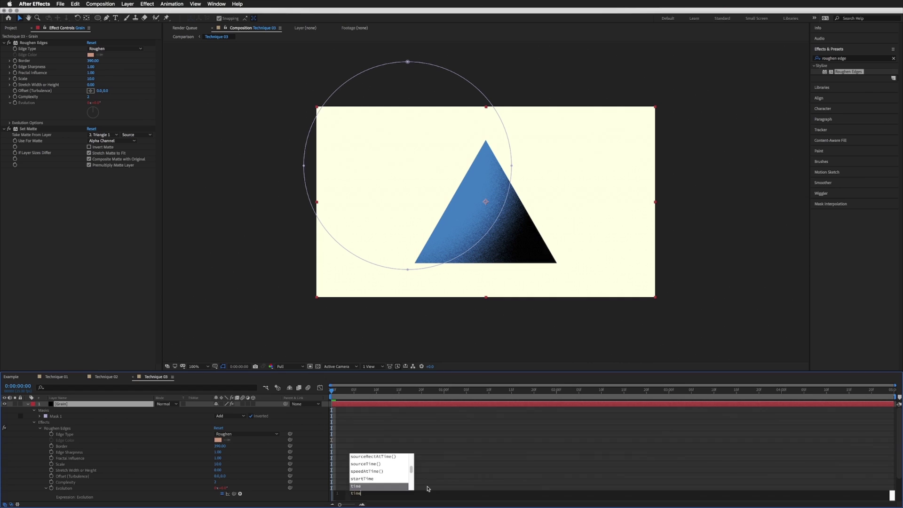
text(*)
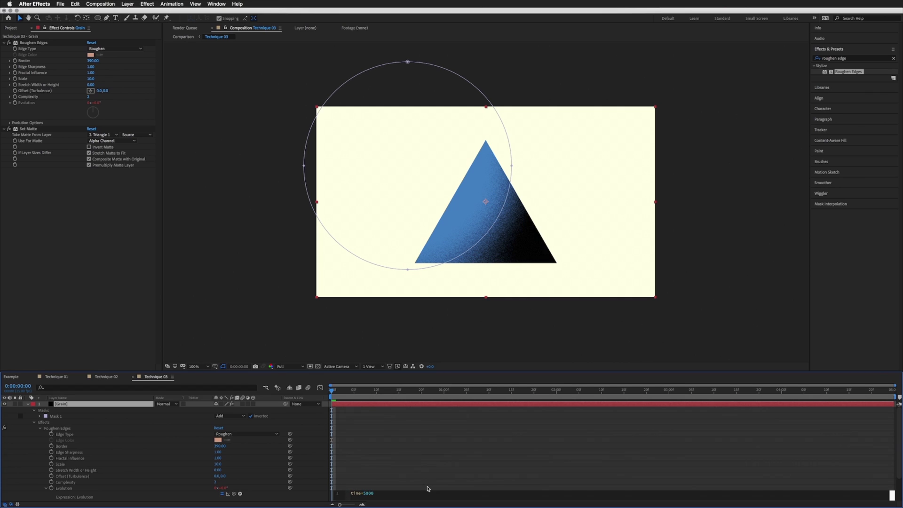
click(364, 478)
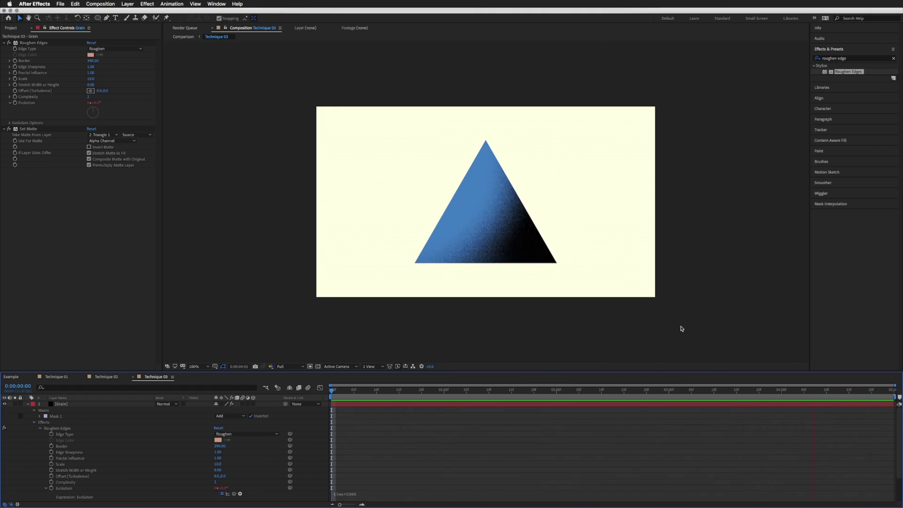
Stop the preview and switch to the Example composition.
key(space)
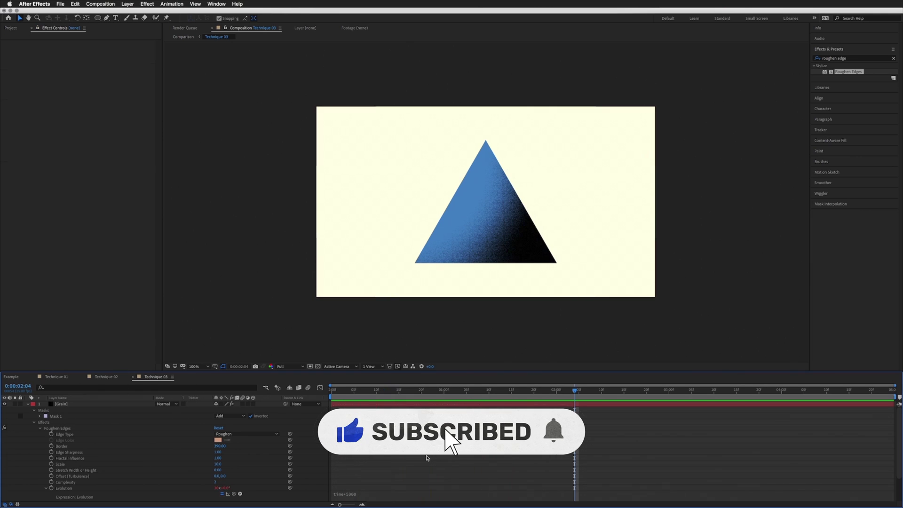
click(12, 379)
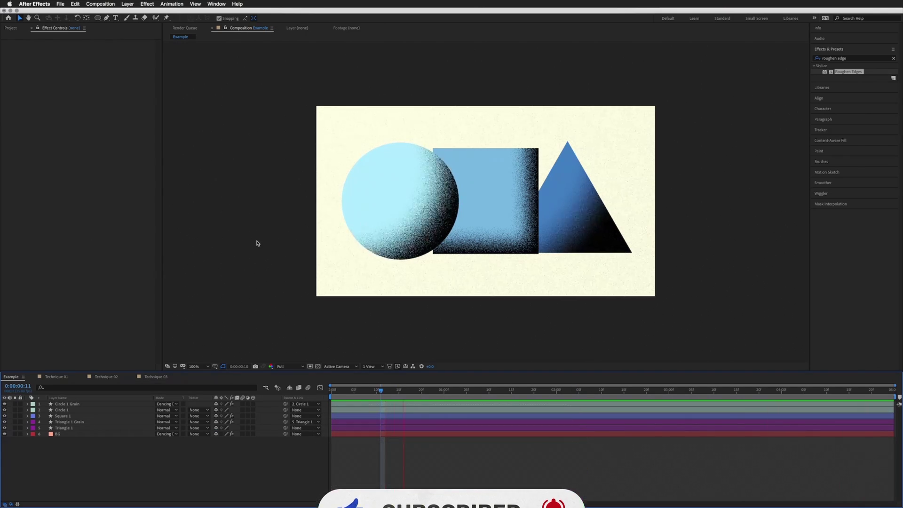